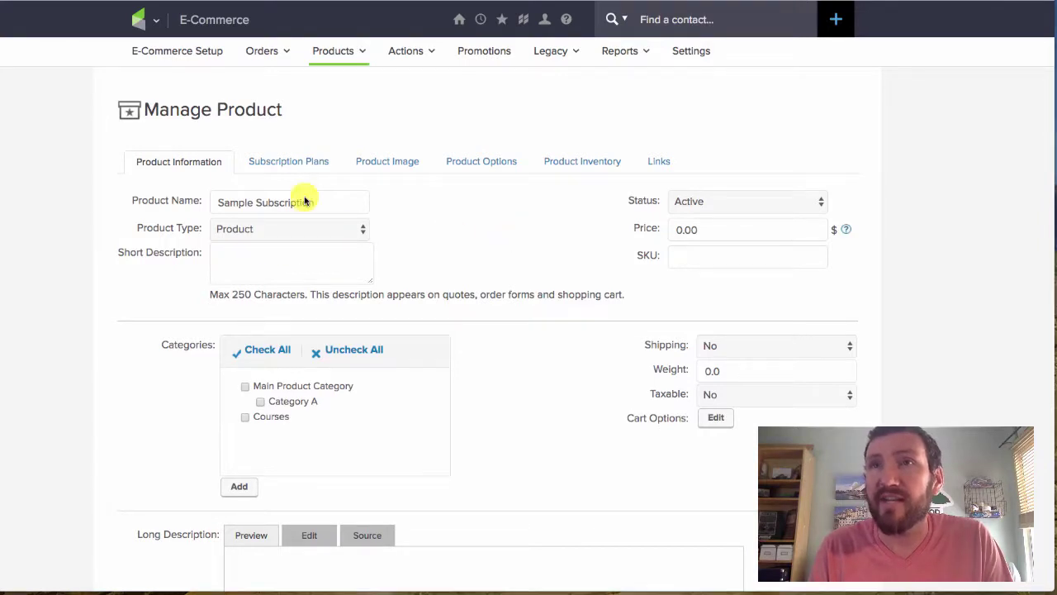
- View the subscription plans of the Sample Subscription product
{"action": "left_click", "coordinate": [290, 163]}
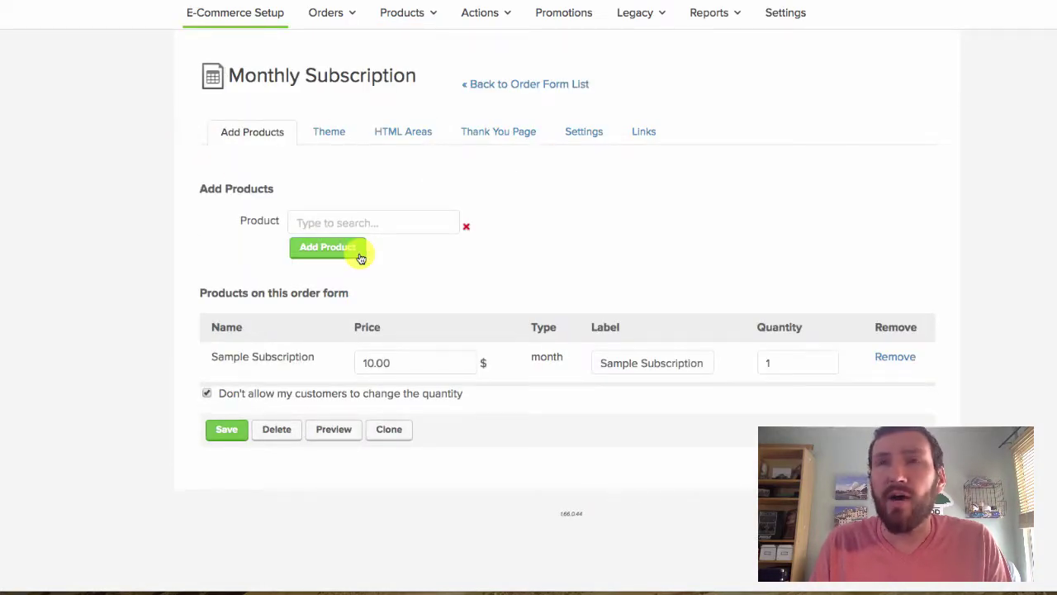
- Add the Sample Subscription product with the year subscription plan to the Monthly Subscription order form
{"action": "left_click", "coordinate": [355, 221]}
{"action": "type", "text": "Sample"}
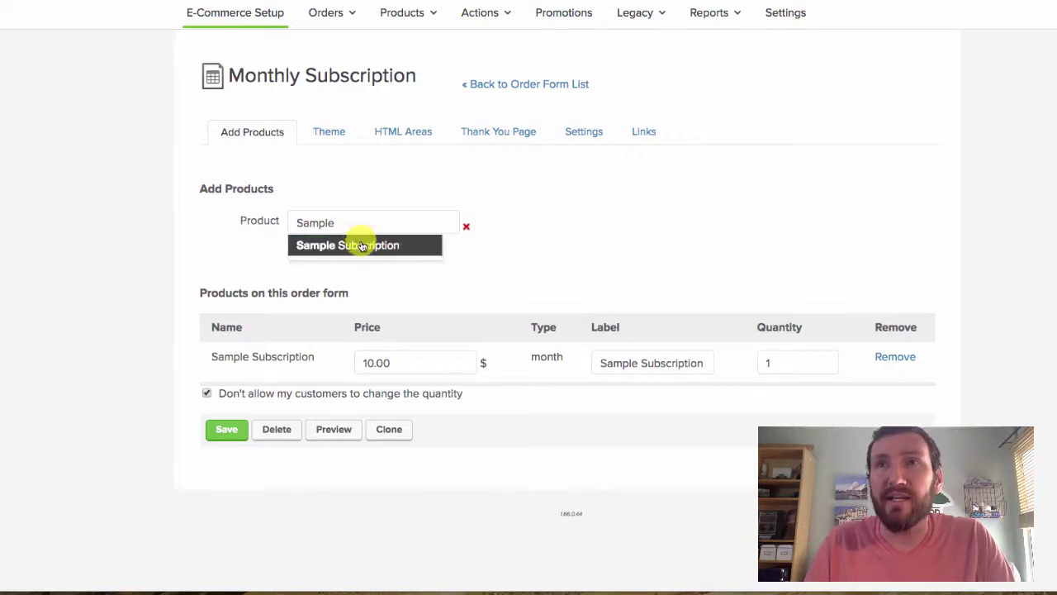
{"action": "left_click", "coordinate": [364, 241]}
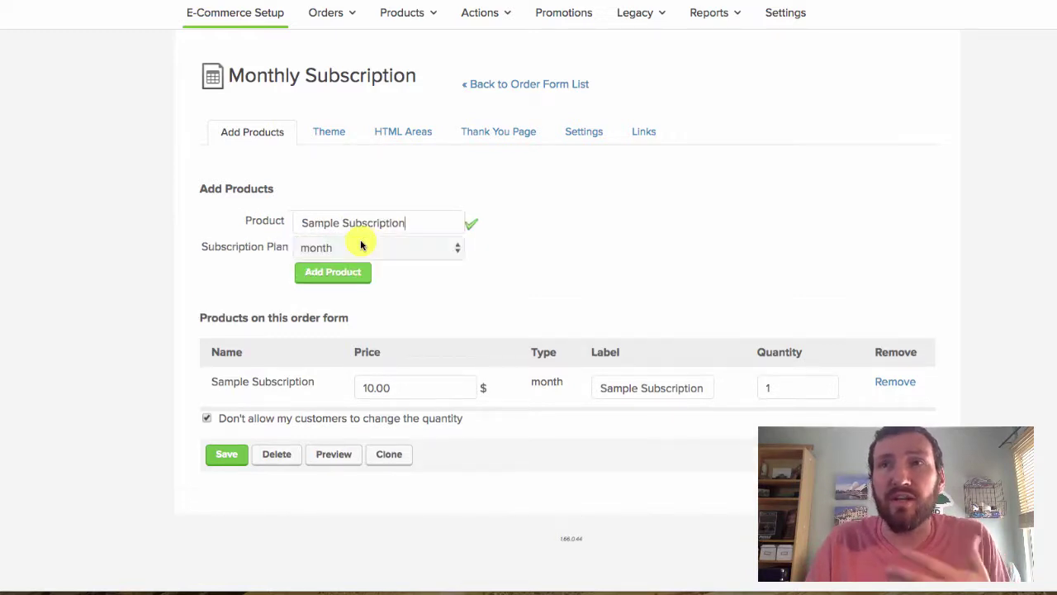
{"action": "left_click", "coordinate": [361, 246]}
{"action": "left_click", "coordinate": [358, 264]}
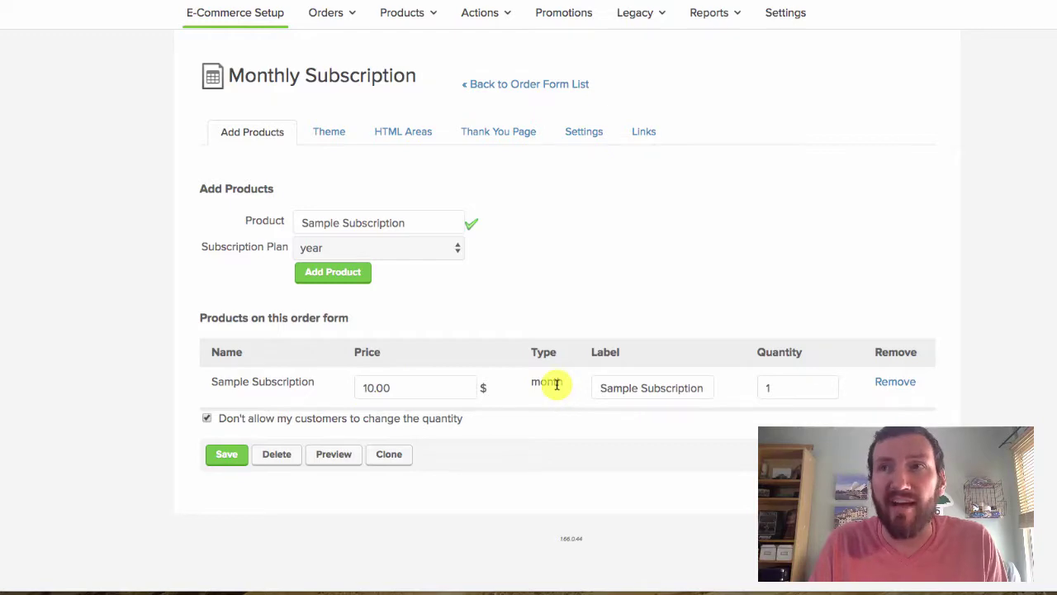
{"action": "left_click", "coordinate": [345, 278]}
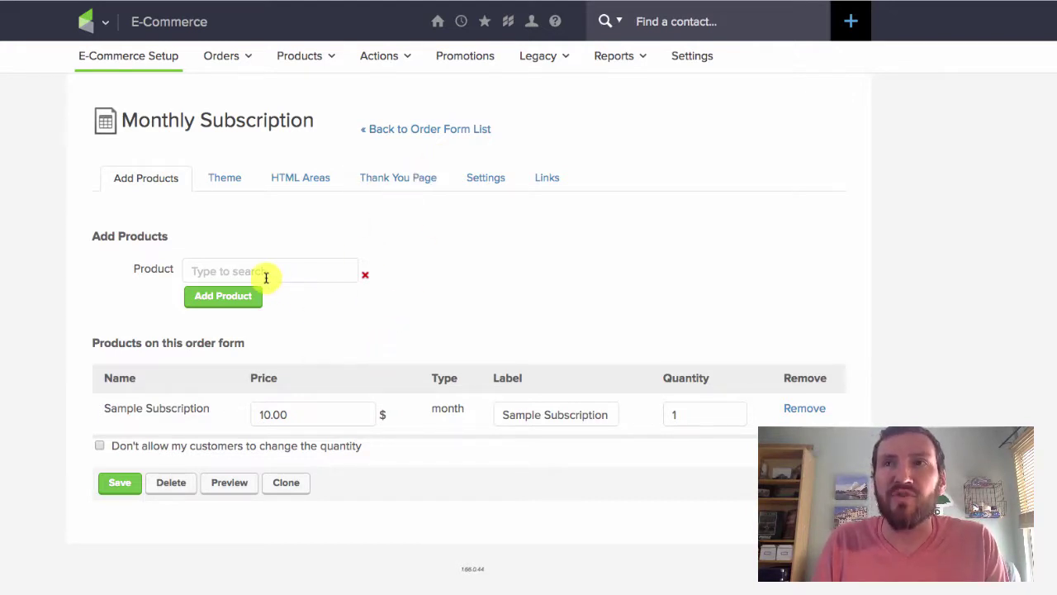
- Return to the order form list and review the monthly and annual subscription links in the text note
{"action": "left_click", "coordinate": [410, 136]}
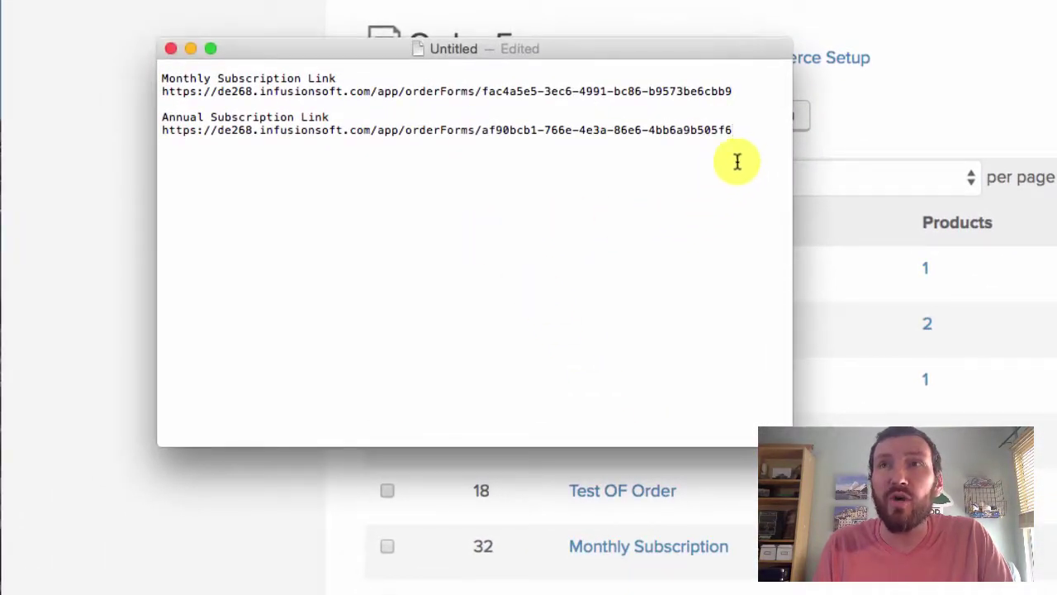
{"action": "left_click_drag", "start_coordinate": [520, 148], "coordinate": [173, 60]}
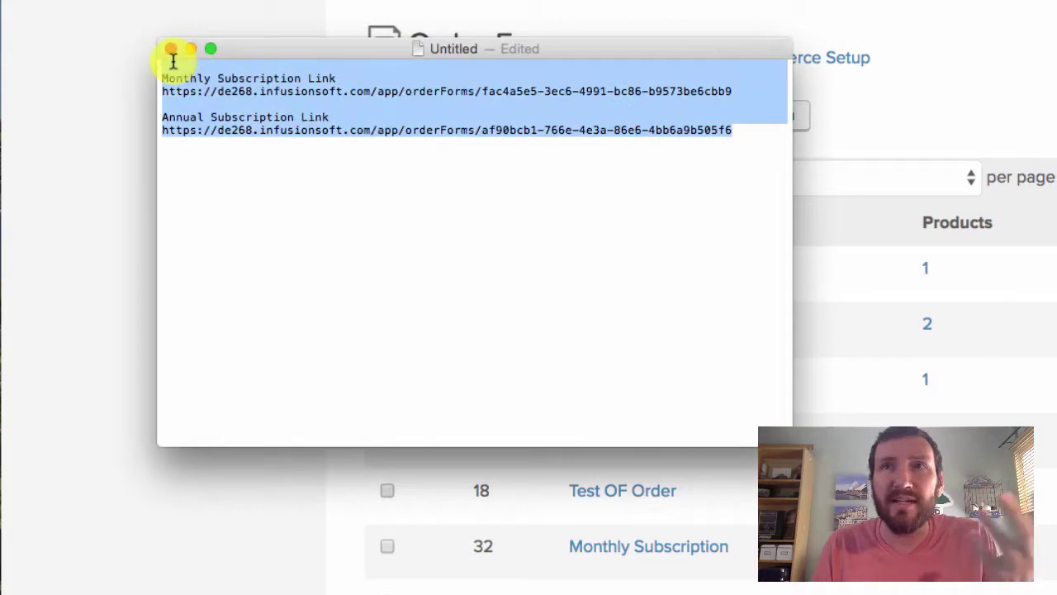
{"action": "left_click", "coordinate": [314, 182]}
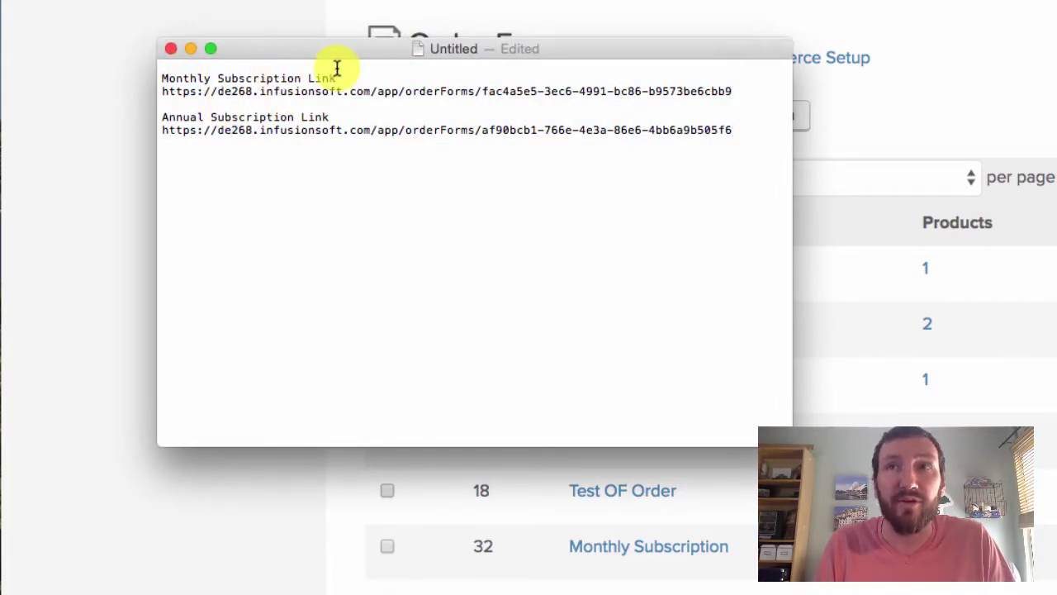
{"action": "left_click_drag", "start_coordinate": [353, 78], "coordinate": [142, 78]}
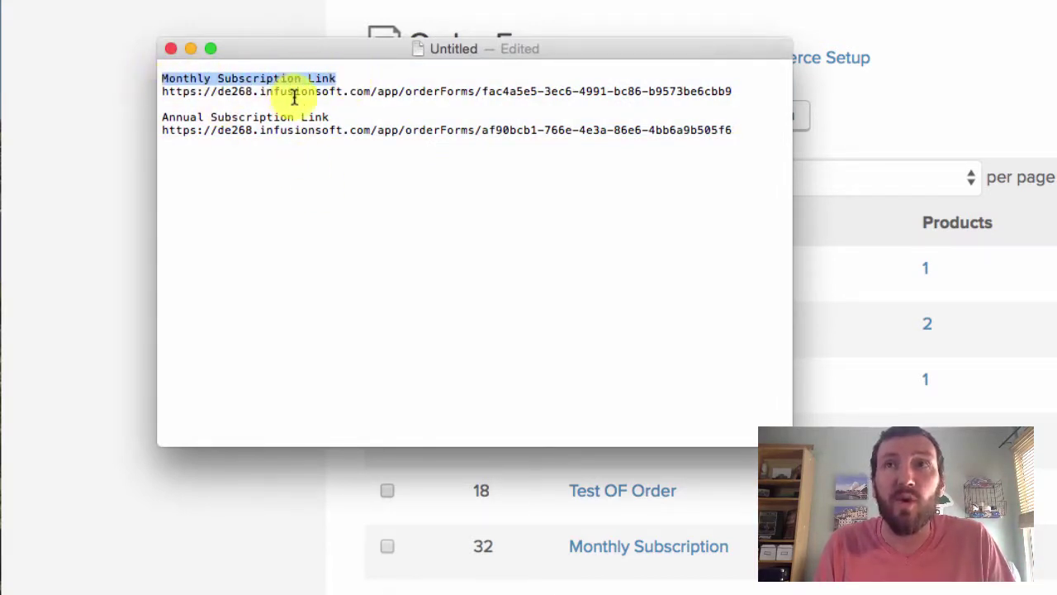
{"action": "left_click_drag", "start_coordinate": [335, 116], "coordinate": [152, 116]}
{"action": "left_click", "coordinate": [315, 191]}
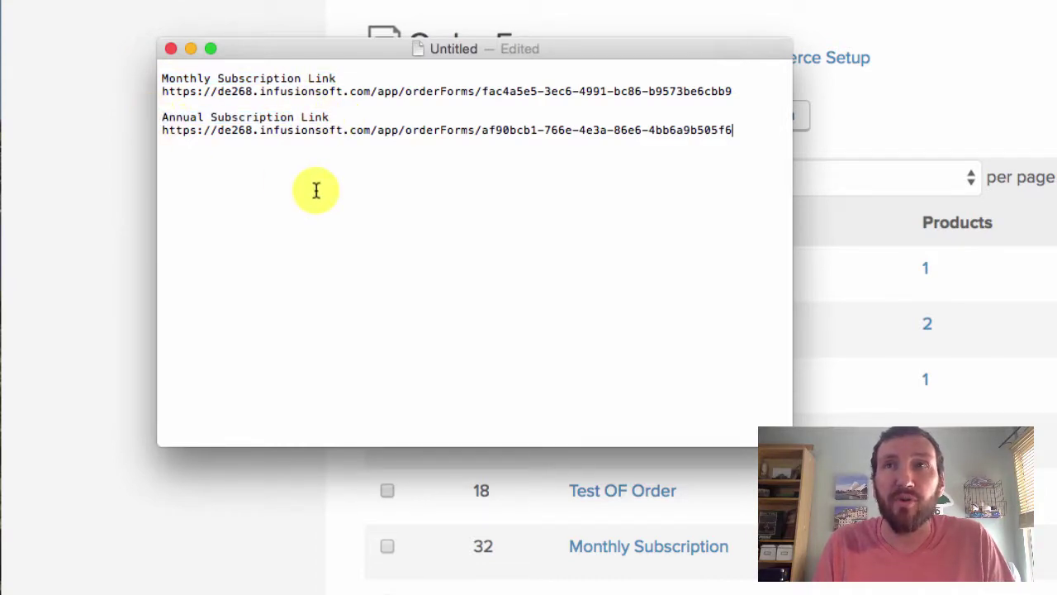
{"action": "left_click", "coordinate": [964, 7]}
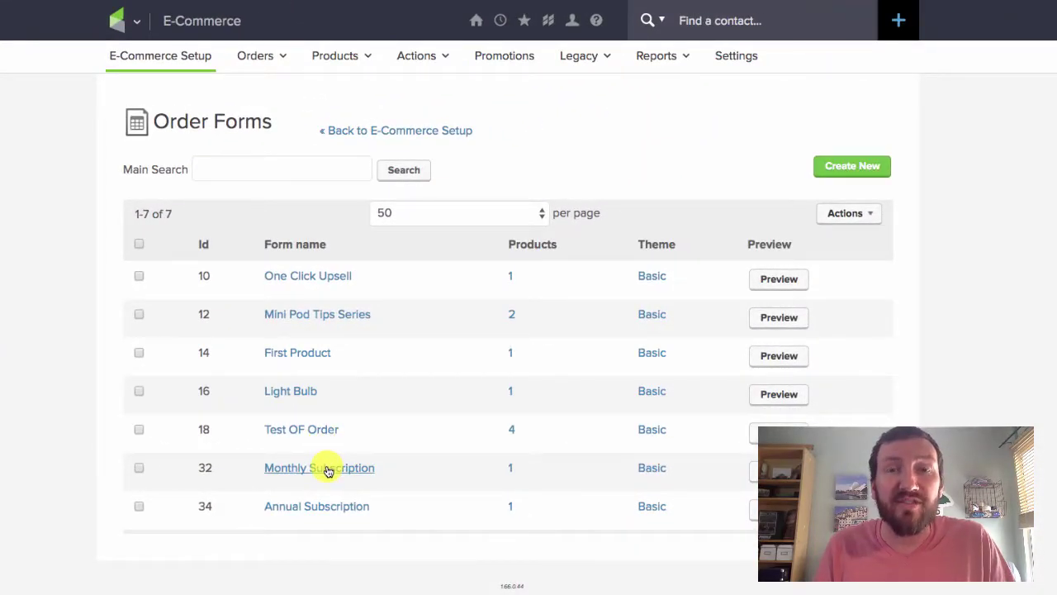
- Open the Monthly Subscription order form's URL from its links, check the live form's plan price, and close that page
{"action": "left_click", "coordinate": [328, 470]}
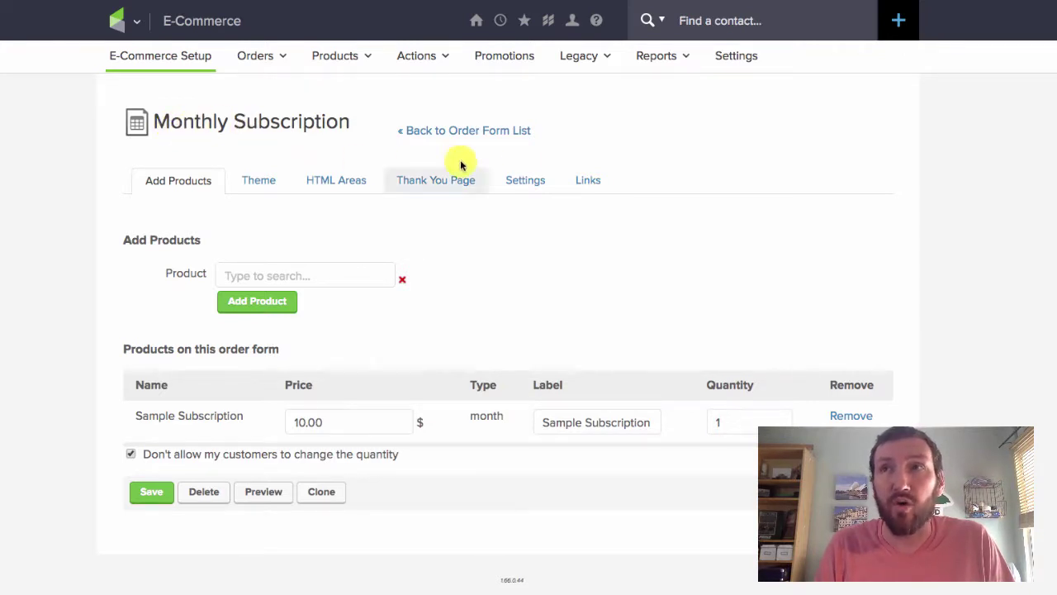
{"action": "left_click", "coordinate": [587, 183]}
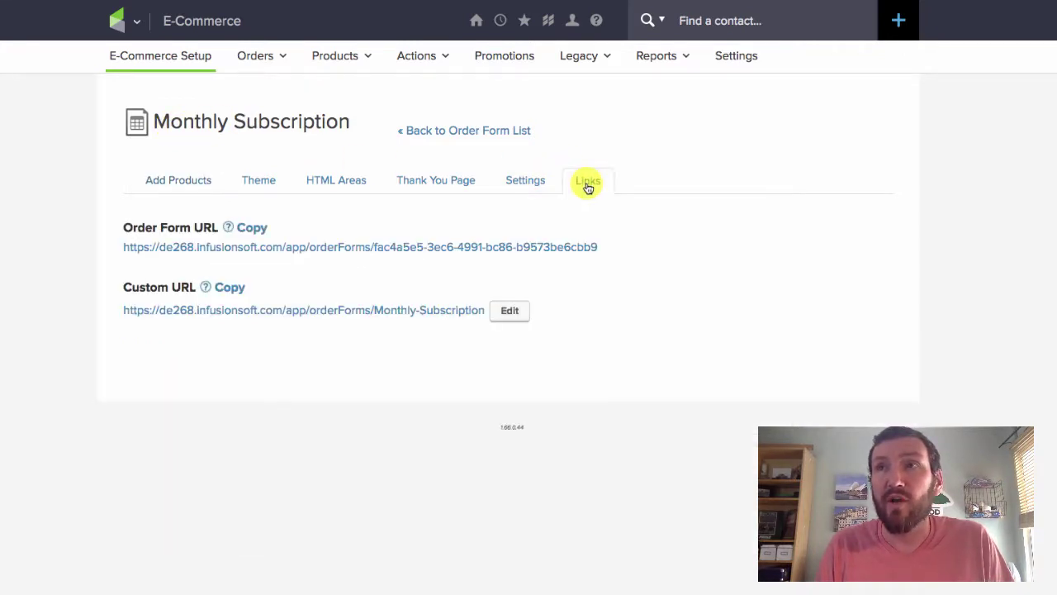
{"action": "left_click", "coordinate": [536, 246]}
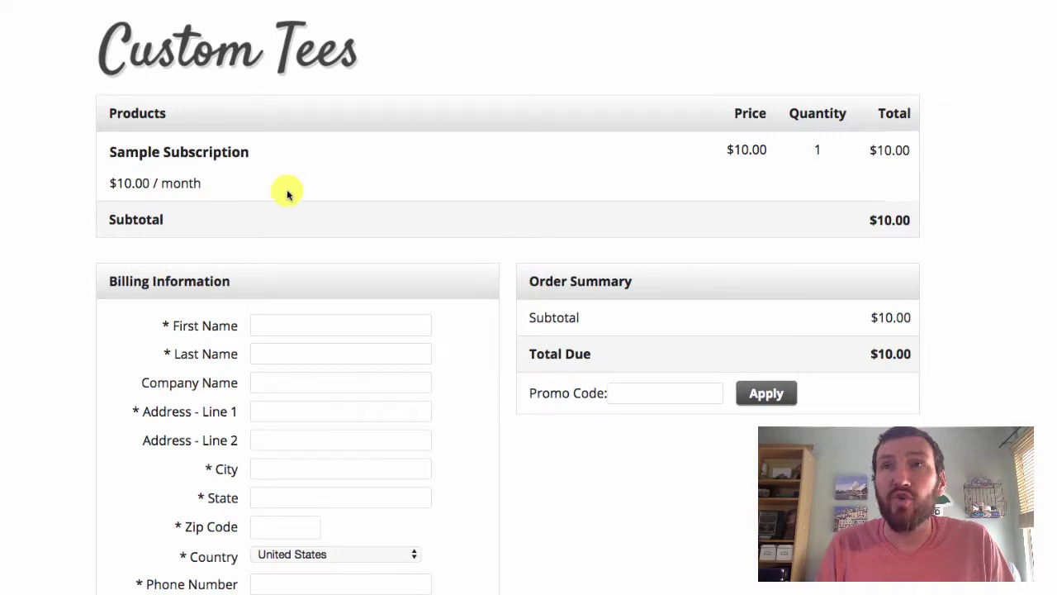
{"action": "left_click_drag", "start_coordinate": [197, 188], "coordinate": [172, 184]}
{"action": "key", "text": "super+w"}
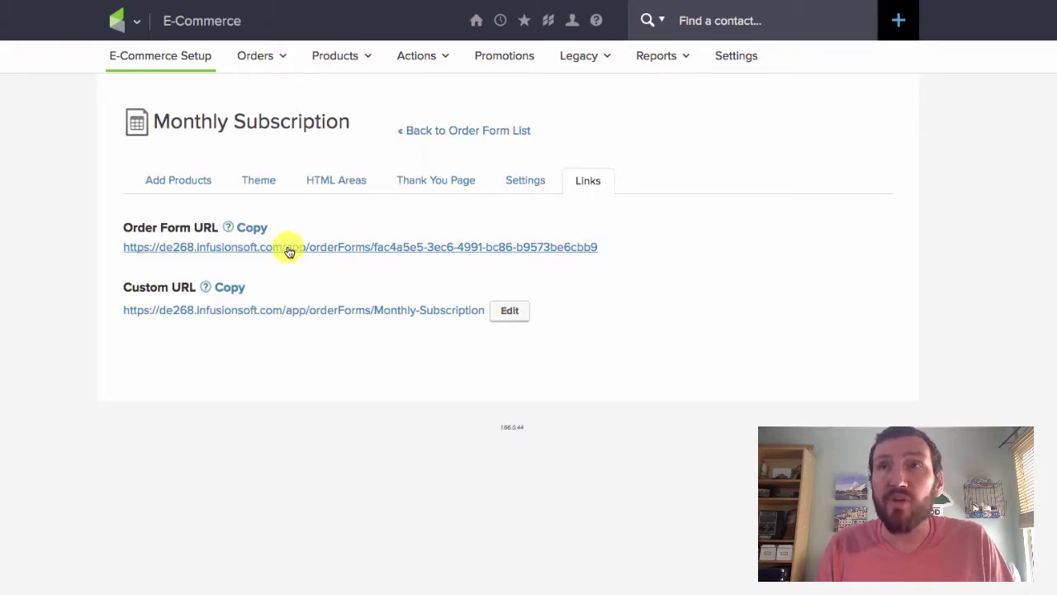
- In the Product Information HTML area, enter "If you would rather purchase the annual plan, you can do that here."
{"action": "left_click", "coordinate": [318, 185]}
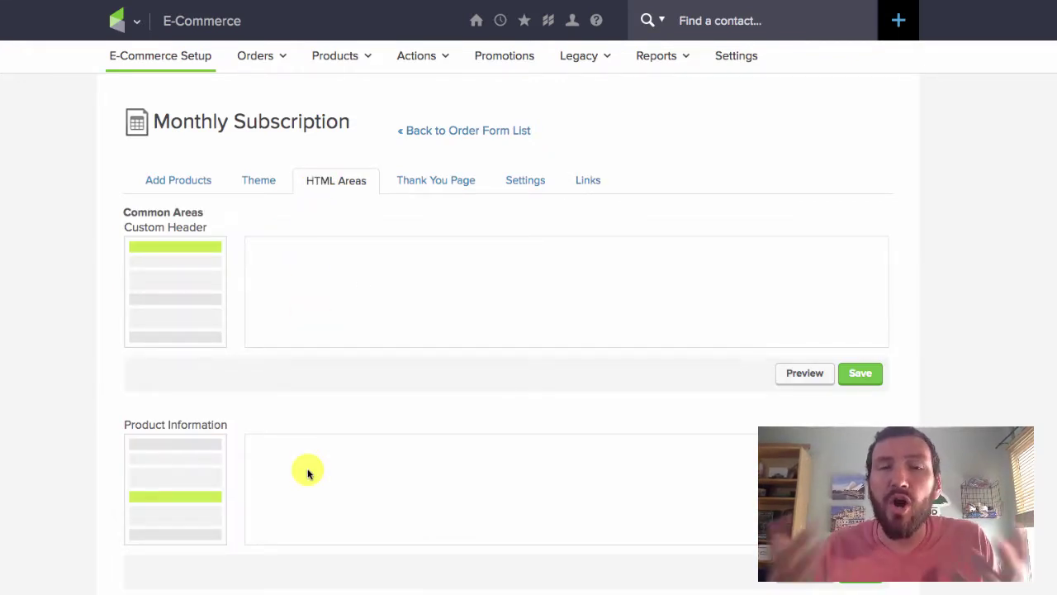
{"action": "left_click", "coordinate": [307, 472]}
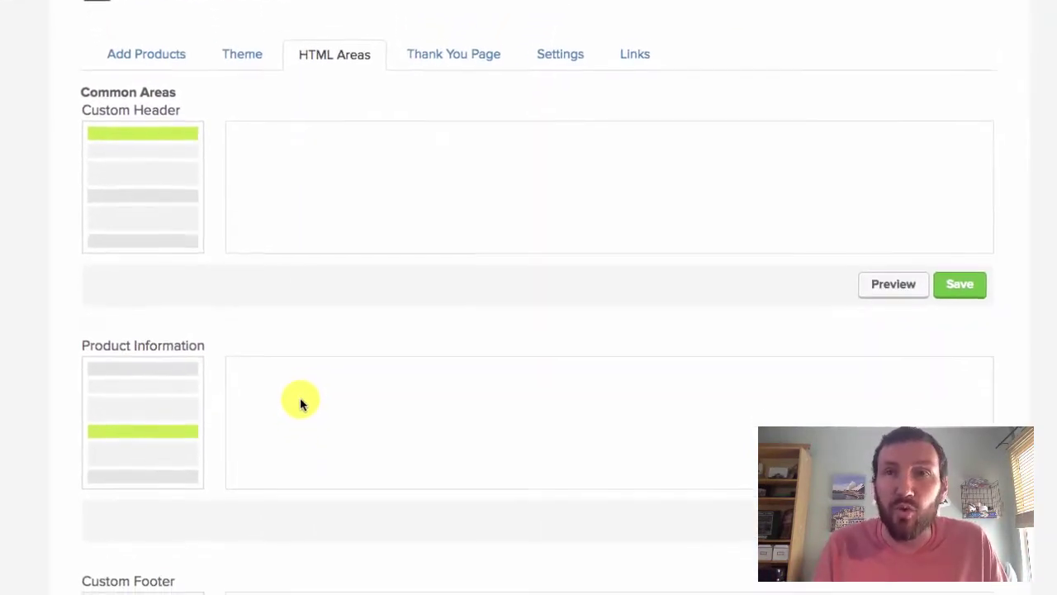
{"action": "left_click", "coordinate": [297, 376]}
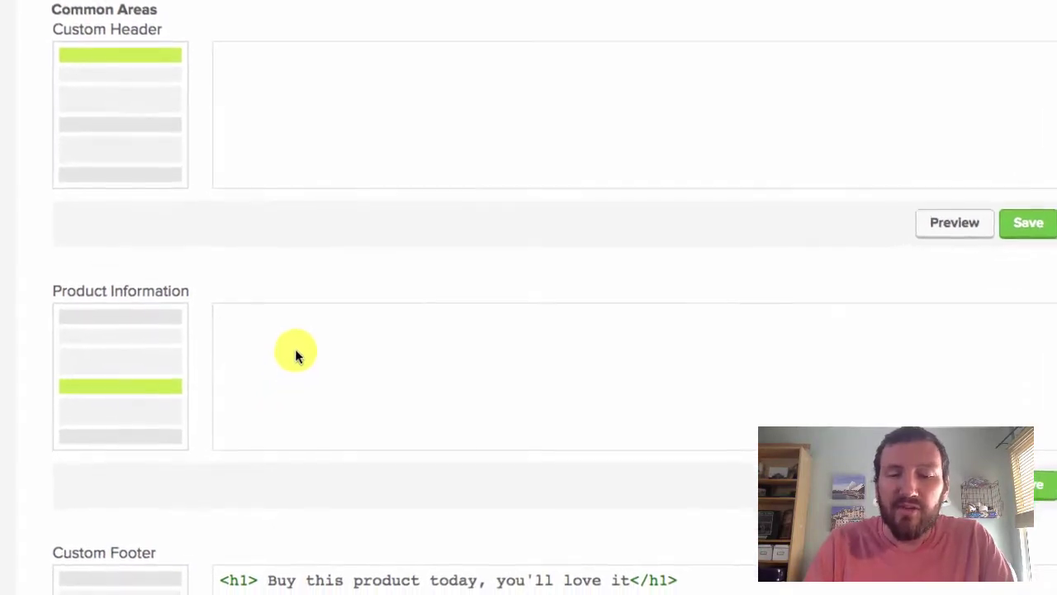
{"action": "type", "text": "If you would "}
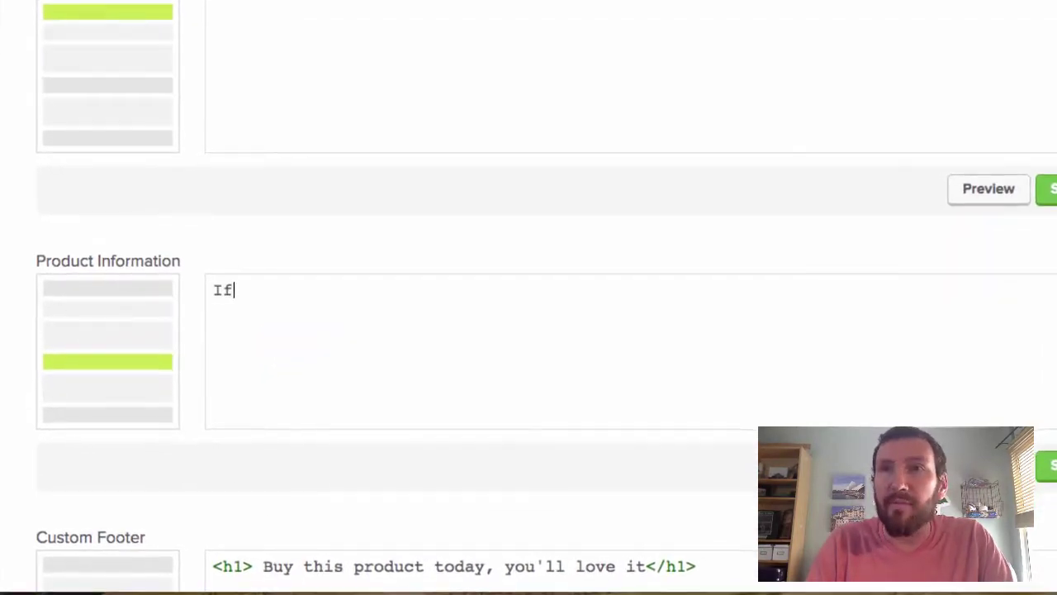
{"action": "type", "text": "rather purchase the annual plan, you can do that here."}
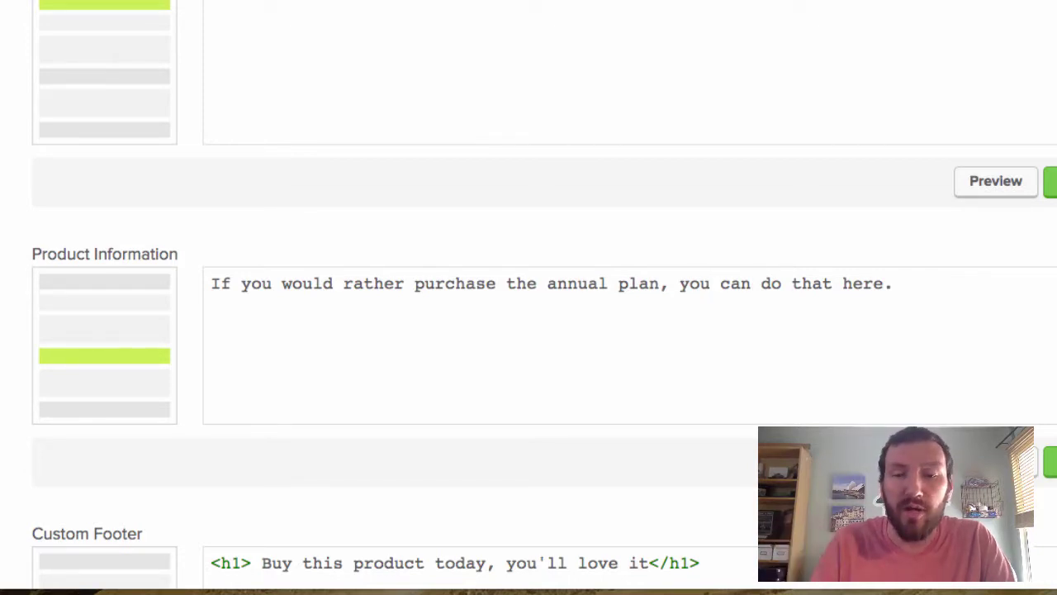
- Insert an opening <a href> tag before "you can do that here." using the Annual Subscription link copied from the text note
{"action": "type", "text": "<"}
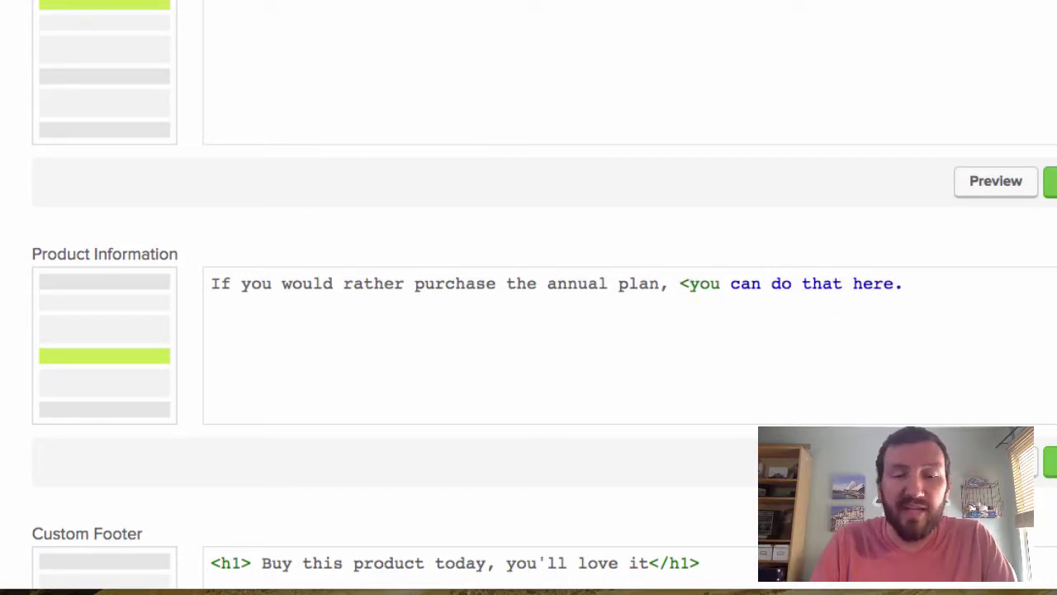
{"action": "type", "text": "a href"}
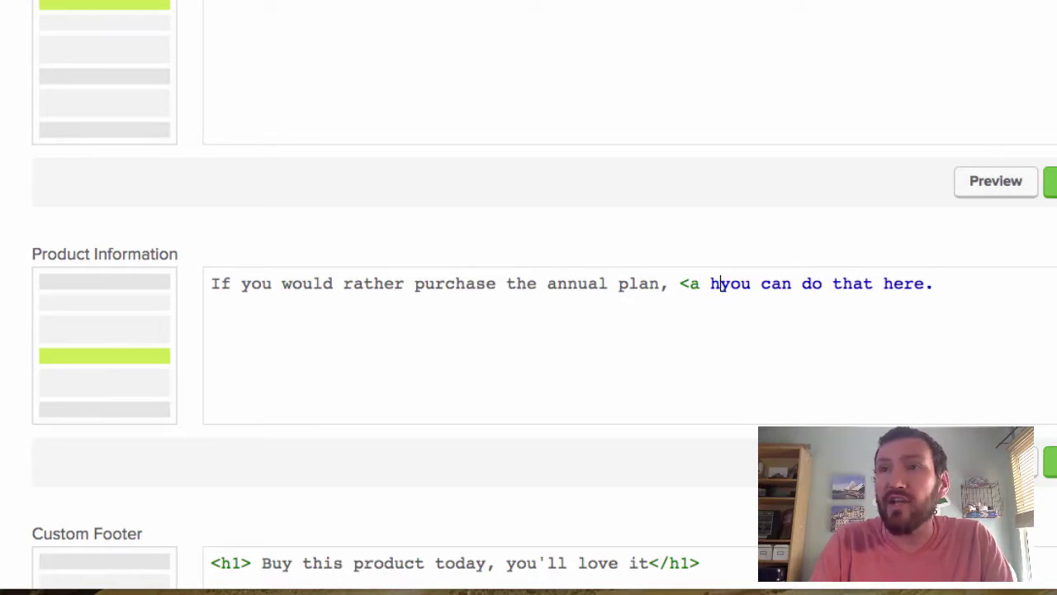
{"action": "type", "text": "="}
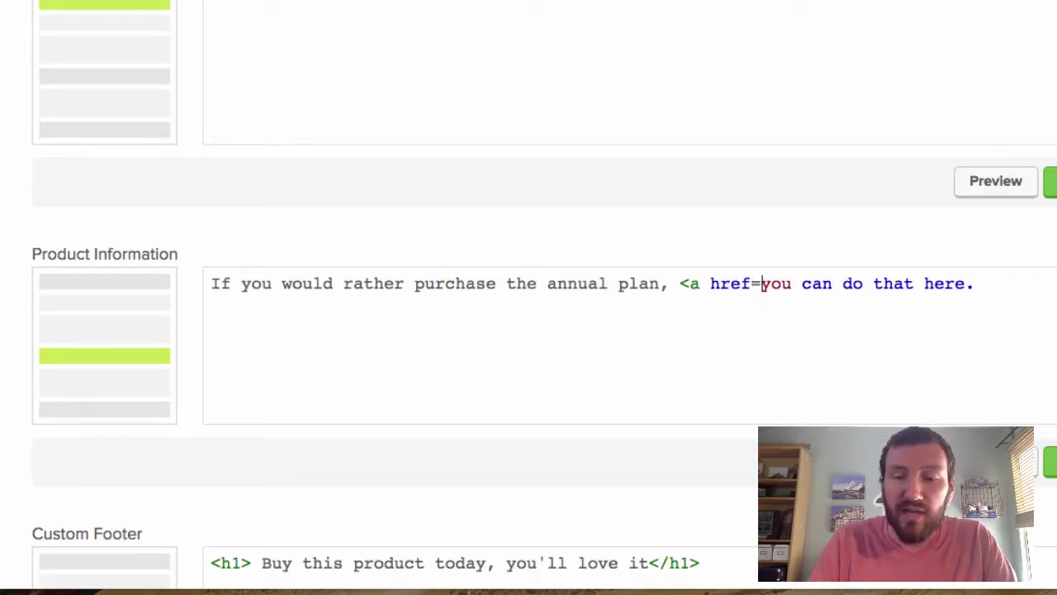
{"action": "type", "text": "'"}
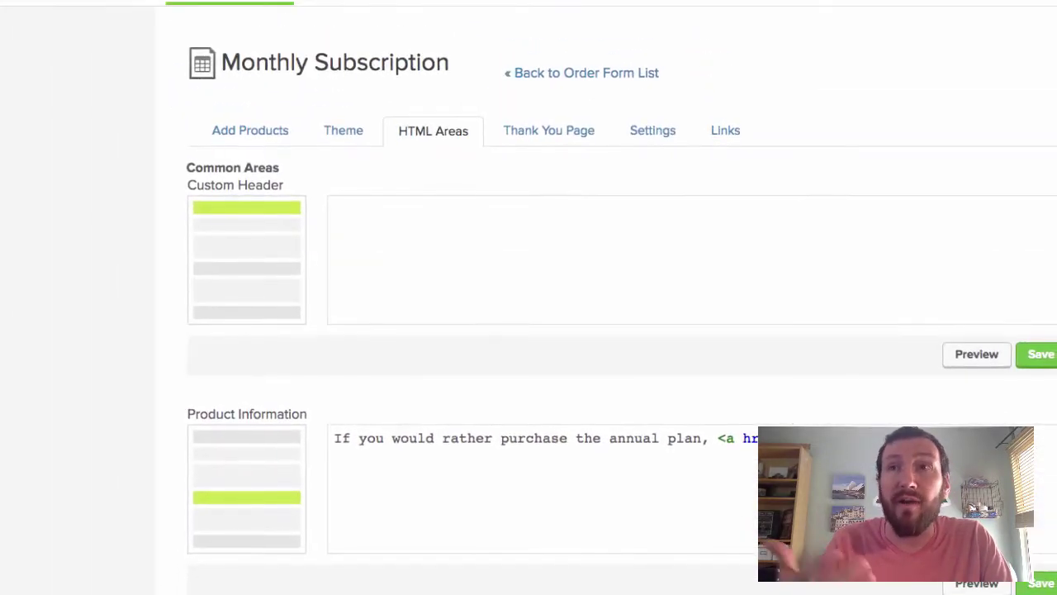
{"action": "key", "text": "super+Tab"}
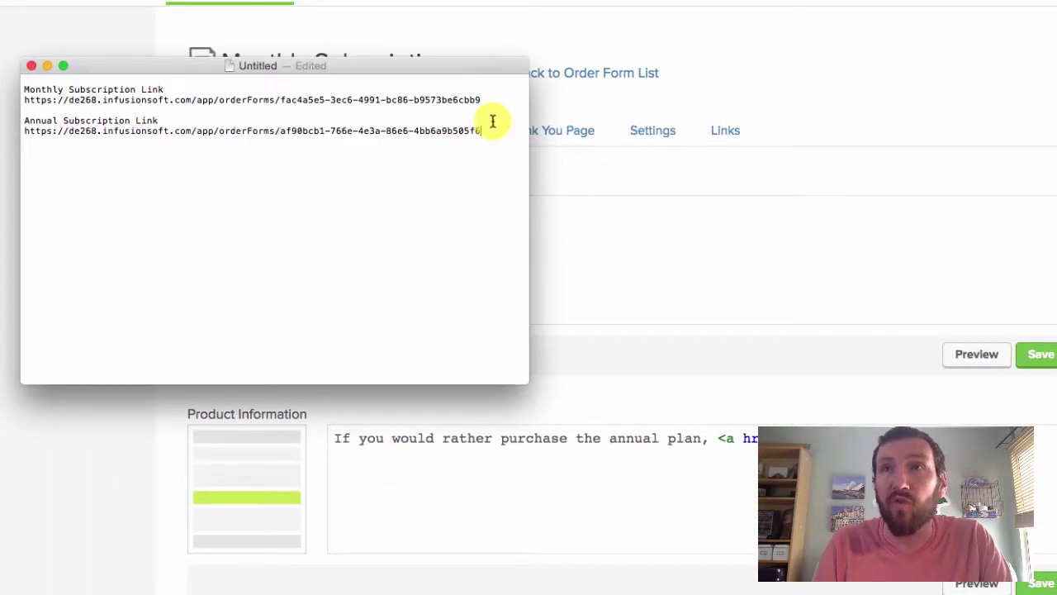
{"action": "left_click_drag", "start_coordinate": [492, 129], "coordinate": [24, 130]}
{"action": "key", "text": "super+c"}
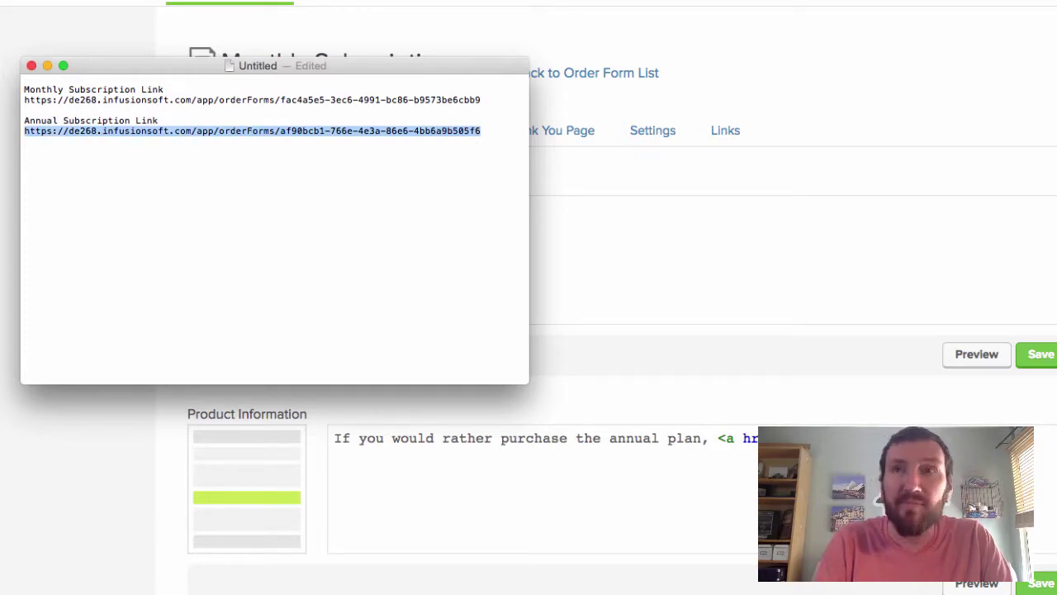
{"action": "key", "text": "super+Tab"}
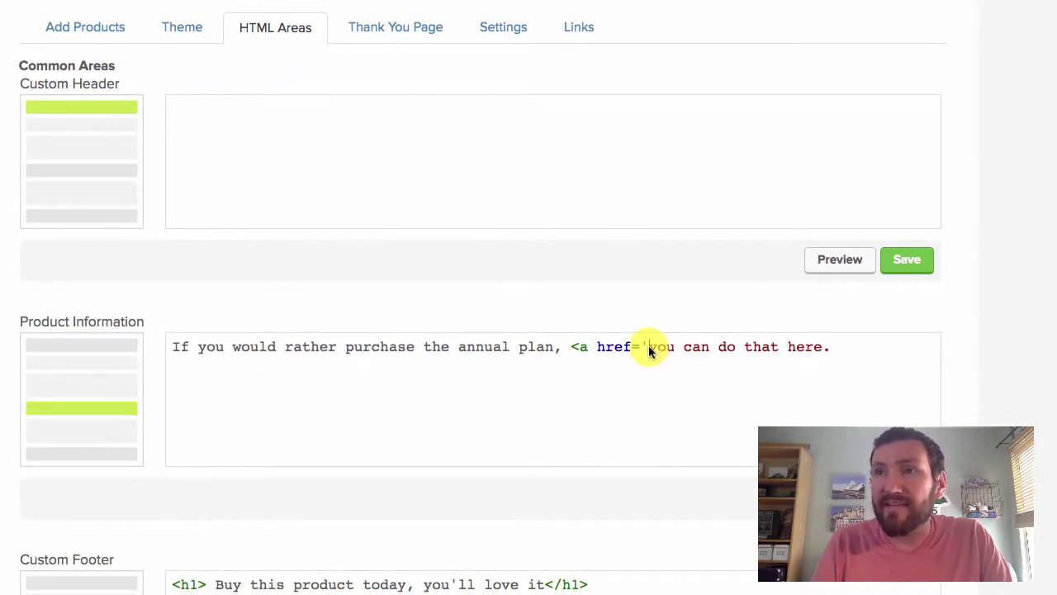
{"action": "key", "text": "super+v"}
{"action": "type", "text": "'"}
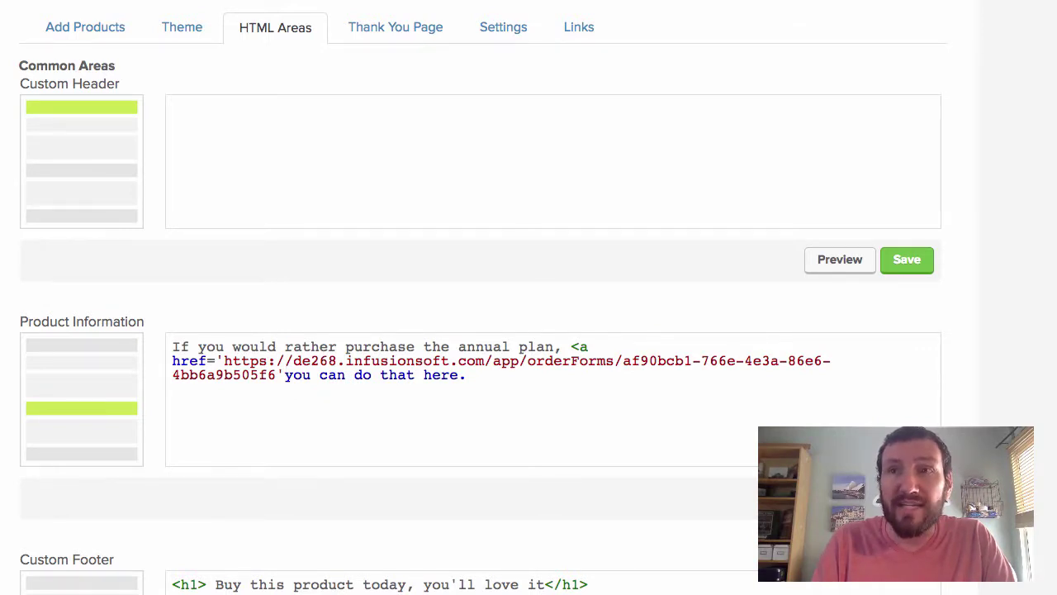
{"action": "type", "text": ">"}
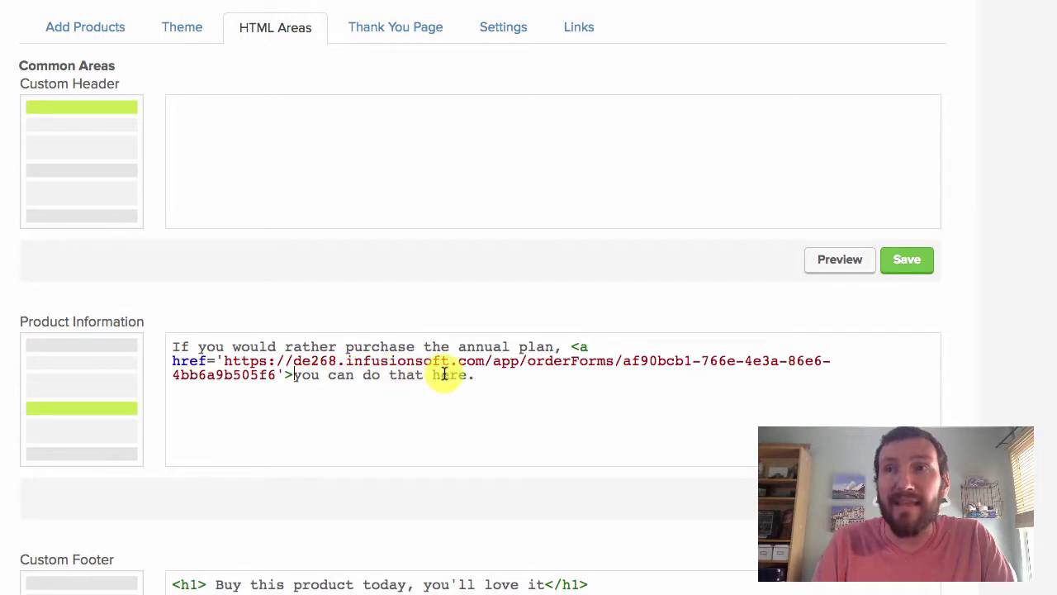
- Close the link with </a> after "here." and preview the order form with the Product Information HTML
{"action": "left_click", "coordinate": [479, 375]}
{"action": "type", "text": "</a>"}
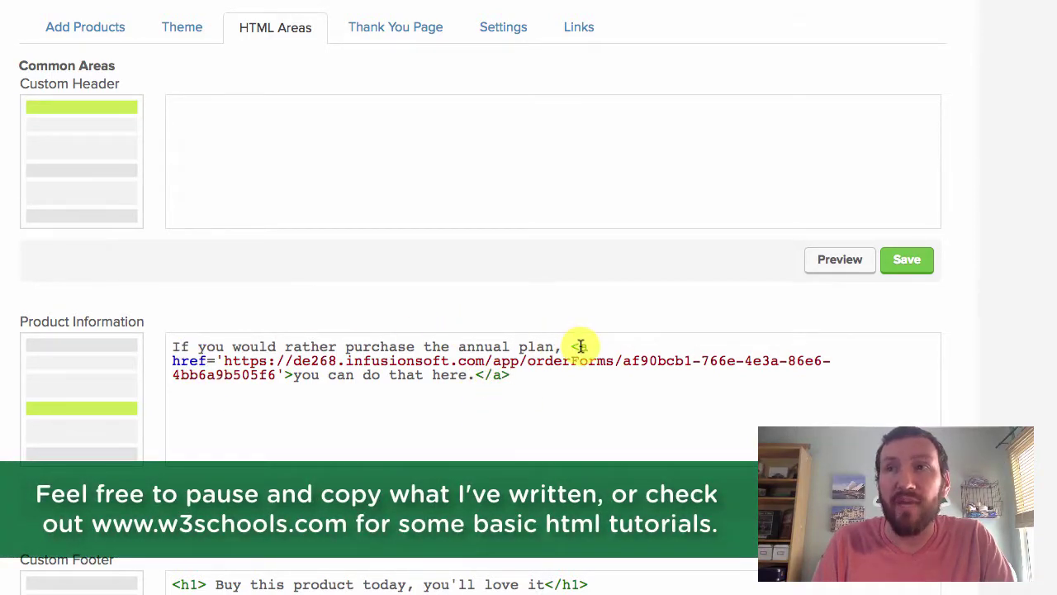
{"action": "left_click", "coordinate": [545, 395]}
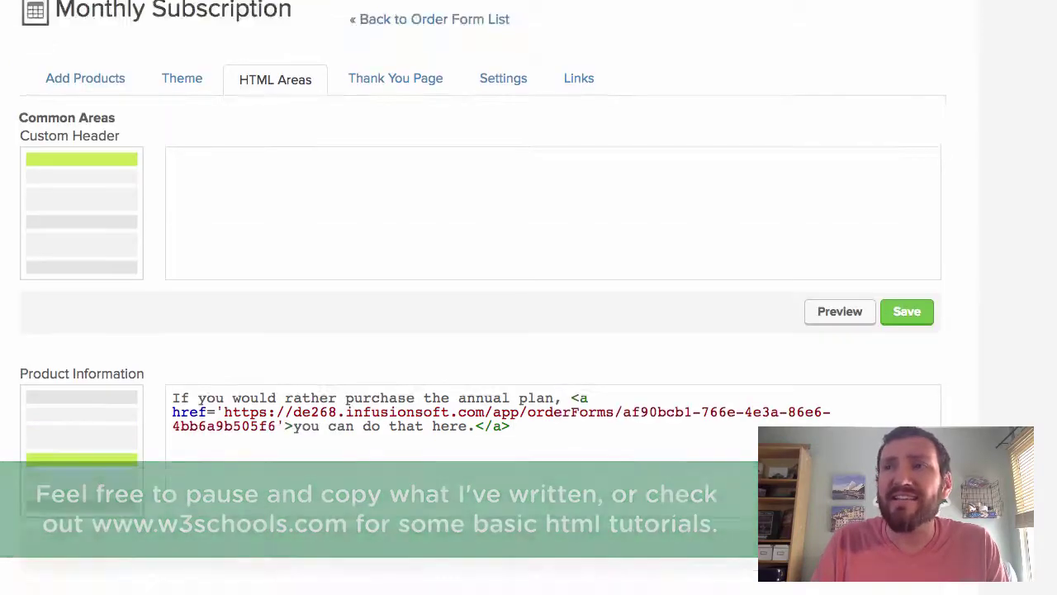
{"action": "scroll", "coordinate": [479, 331], "scroll_direction": "down", "scroll_amount": 5}
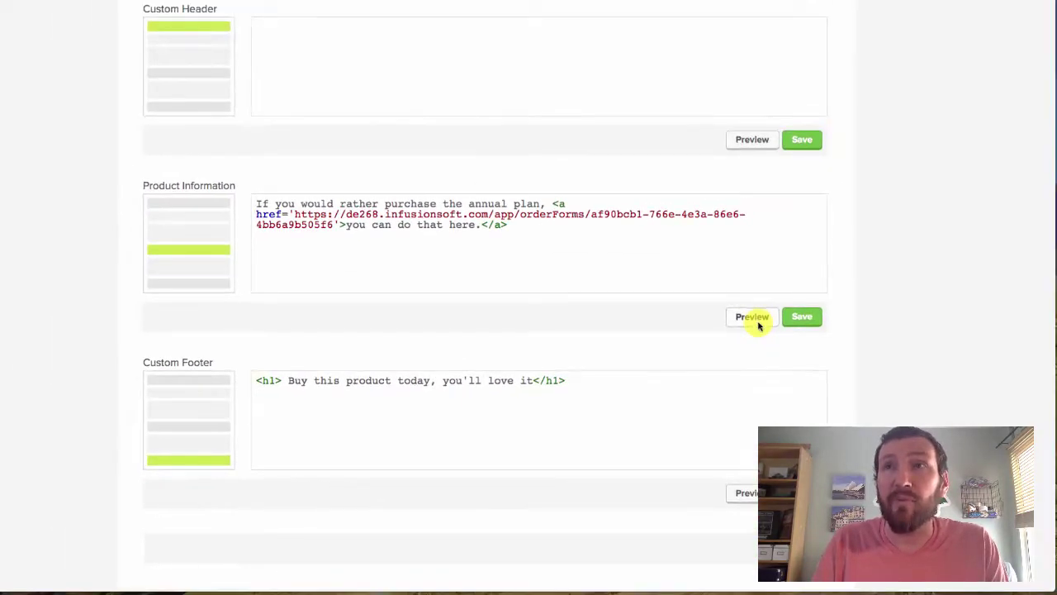
{"action": "left_click", "coordinate": [759, 325]}
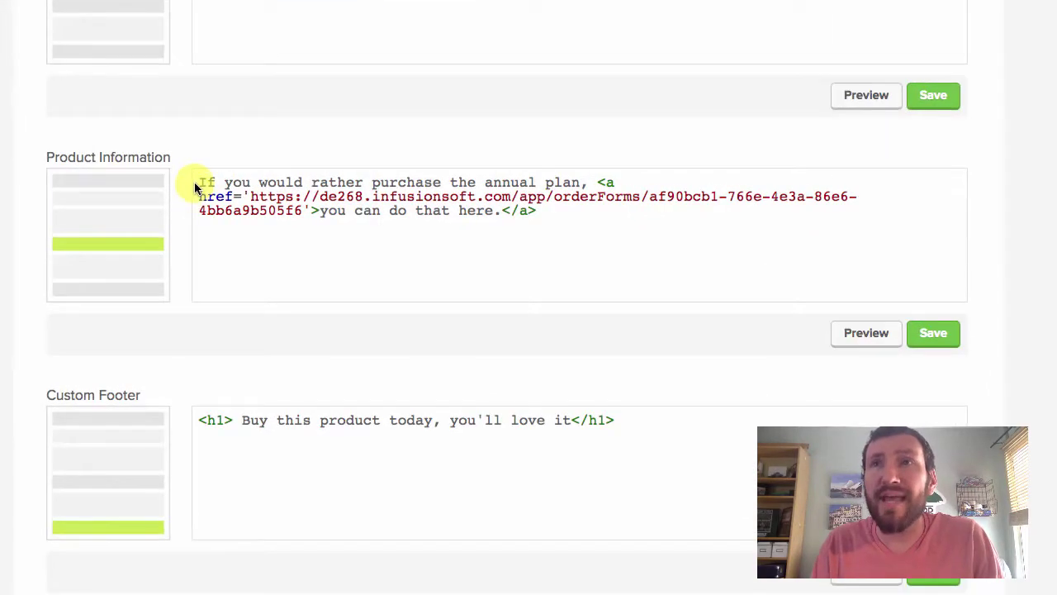
- Wrap the Product Information sentence in <center></center> tags and add a <br> on the line below
{"action": "left_click", "coordinate": [195, 179]}
{"action": "type", "text": "<center>"}
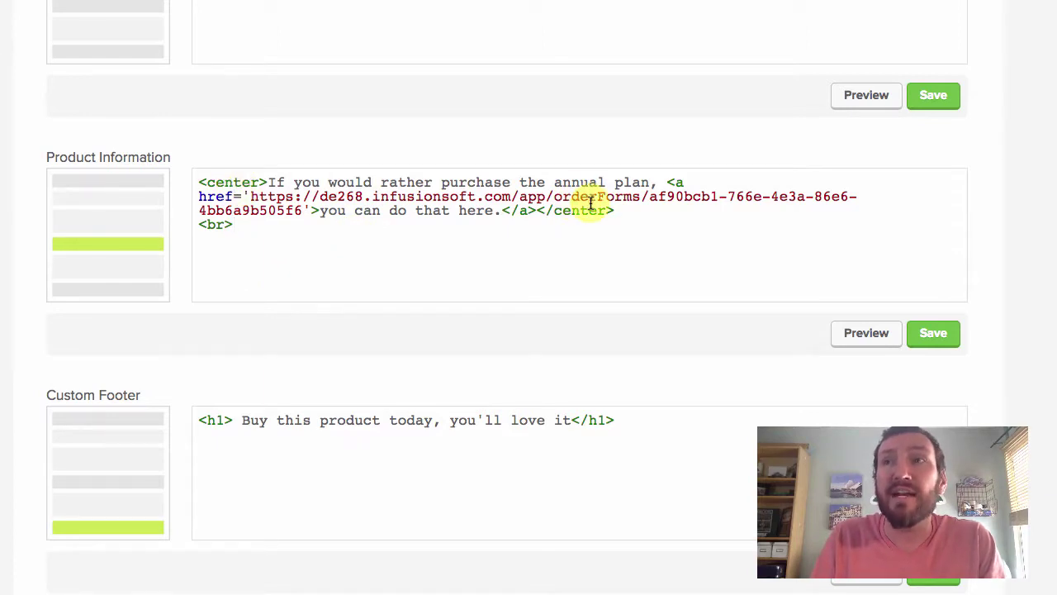
{"action": "left_click_drag", "start_coordinate": [248, 227], "coordinate": [205, 226]}
{"action": "left_click", "coordinate": [264, 228]}
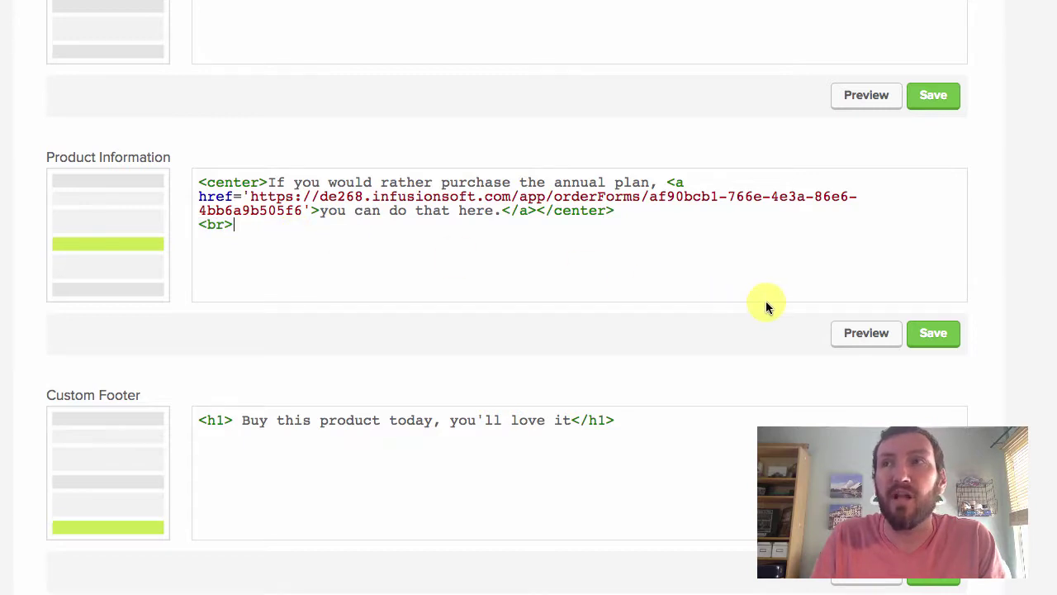
- Save the Monthly Subscription form's Product Information HTML and preview the order form
{"action": "left_click", "coordinate": [917, 332]}
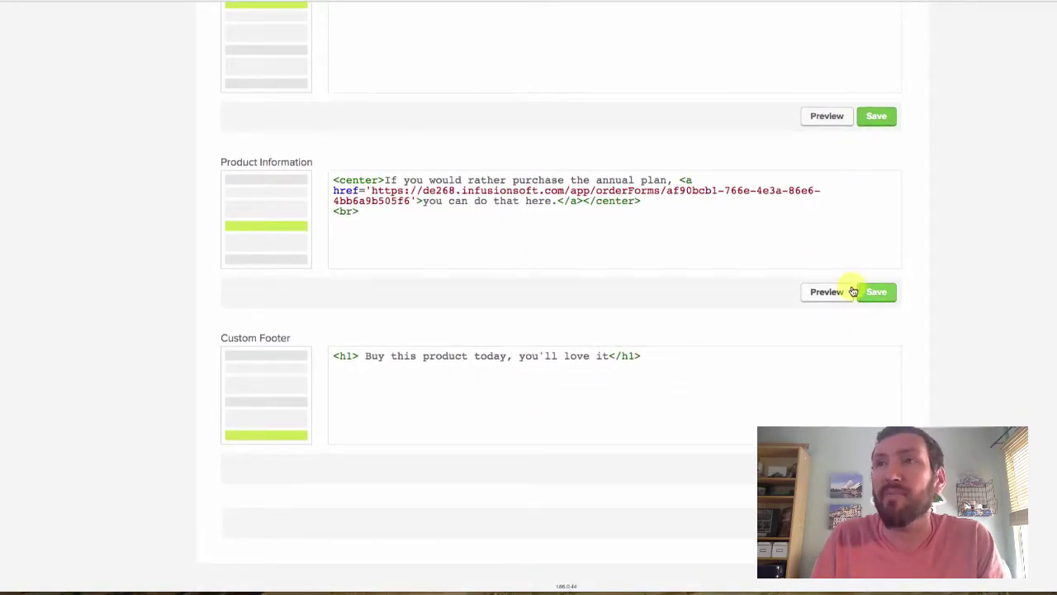
{"action": "left_click", "coordinate": [844, 292]}
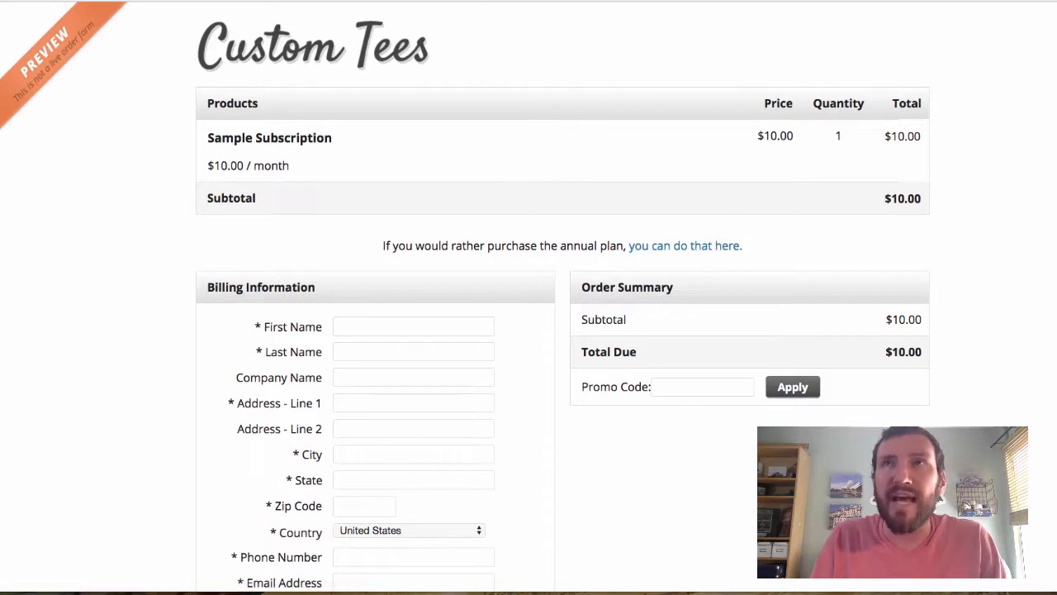
{"action": "left_click", "coordinate": [496, 2]}
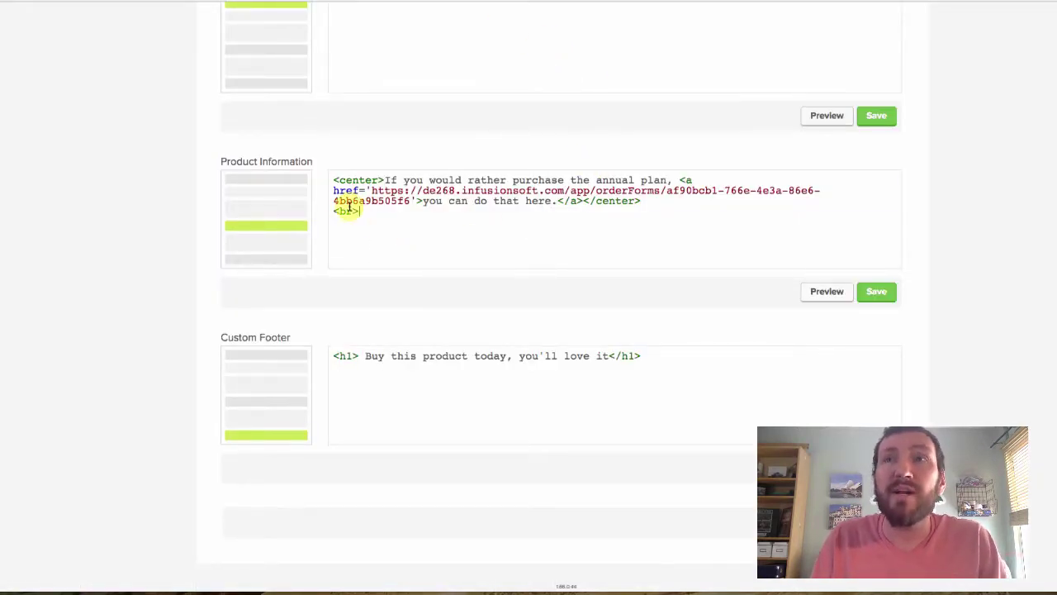
- Copy all the Product Information HTML from the Monthly Subscription form into the Product Information area of the Annual Subscription form
{"action": "key", "text": "ctrl+a"}
{"action": "key", "text": "ctrl+c"}
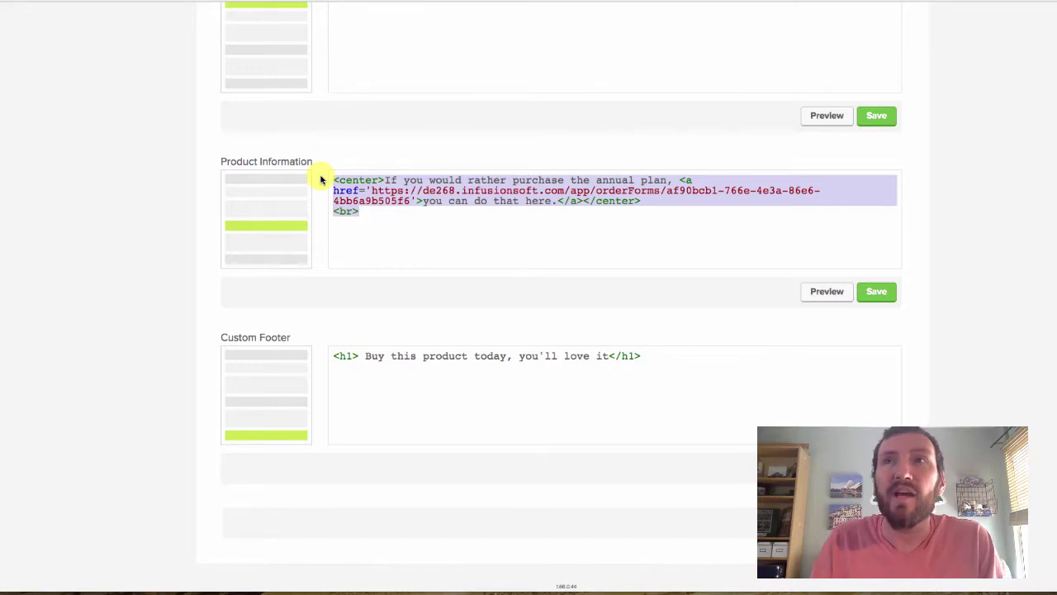
{"action": "scroll", "coordinate": [320, 178], "scroll_direction": "up", "scroll_amount": 5}
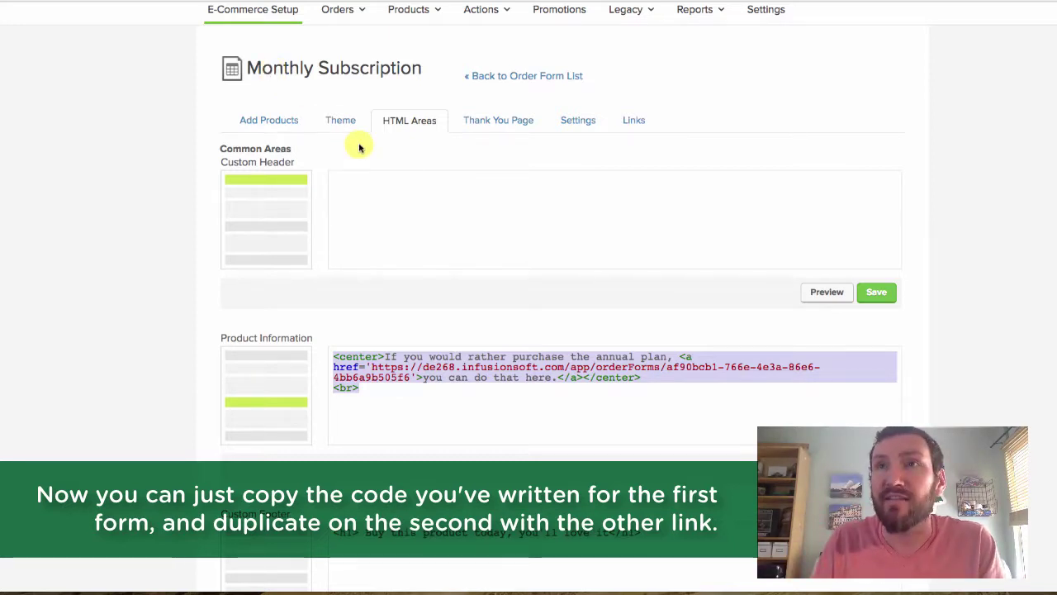
{"action": "left_click", "coordinate": [522, 78]}
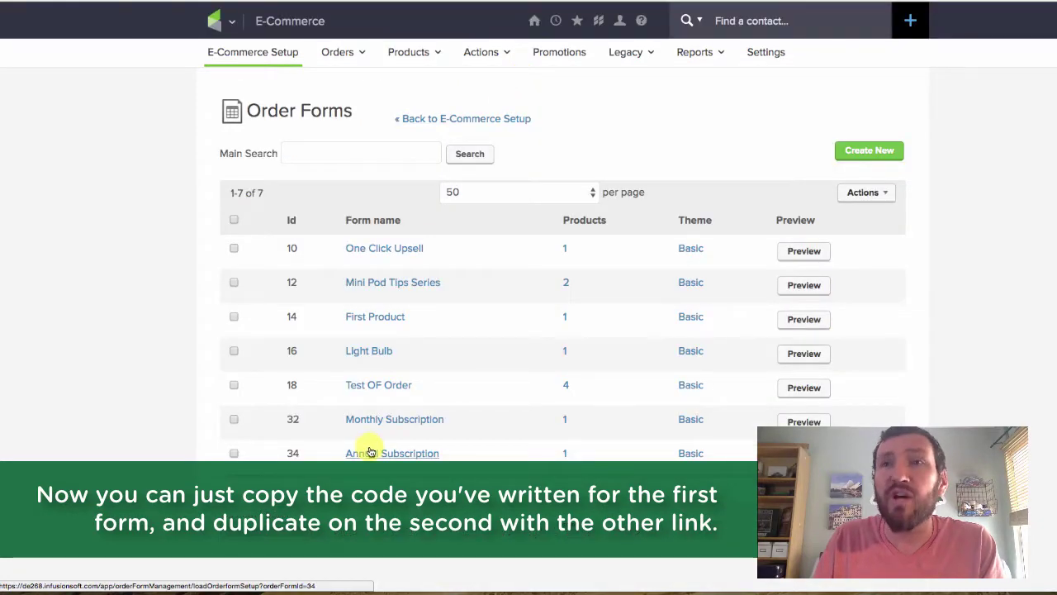
{"action": "left_click", "coordinate": [372, 453]}
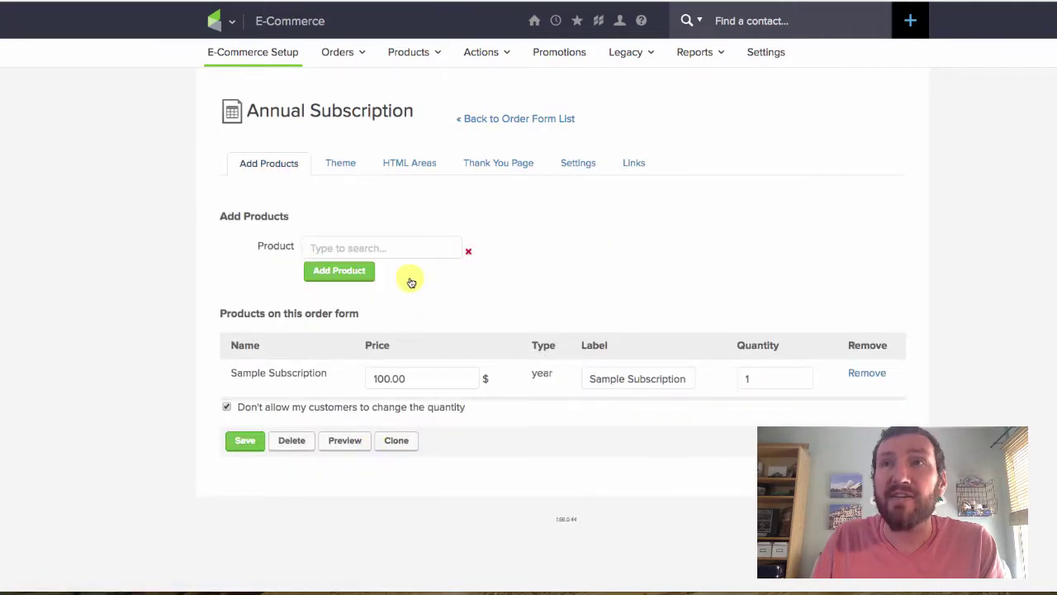
{"action": "left_click", "coordinate": [404, 169]}
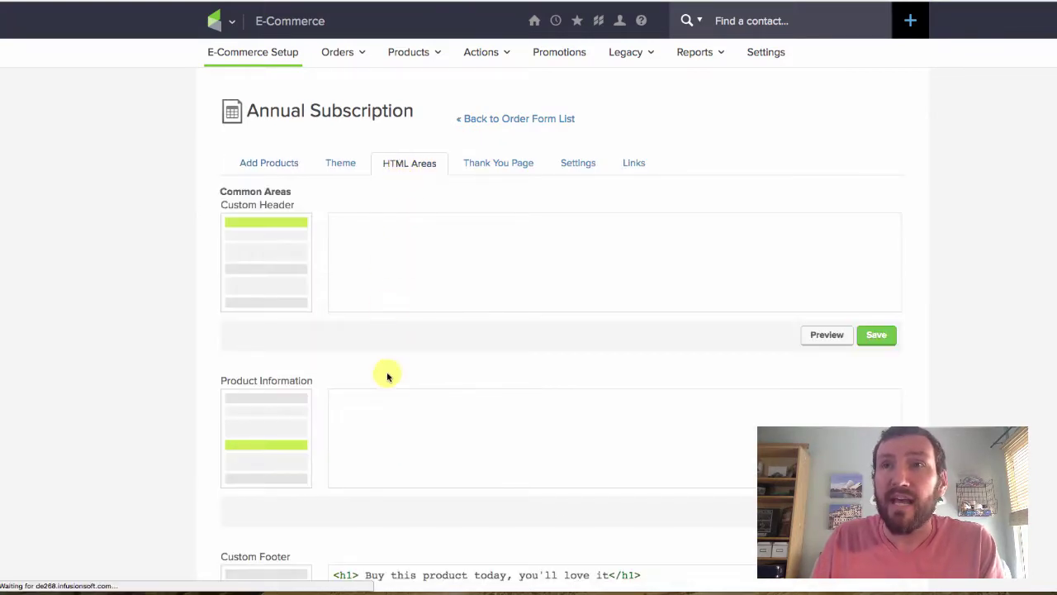
{"action": "left_click", "coordinate": [389, 417]}
{"action": "scroll", "coordinate": [216, 371], "scroll_direction": "down", "scroll_amount": 2}
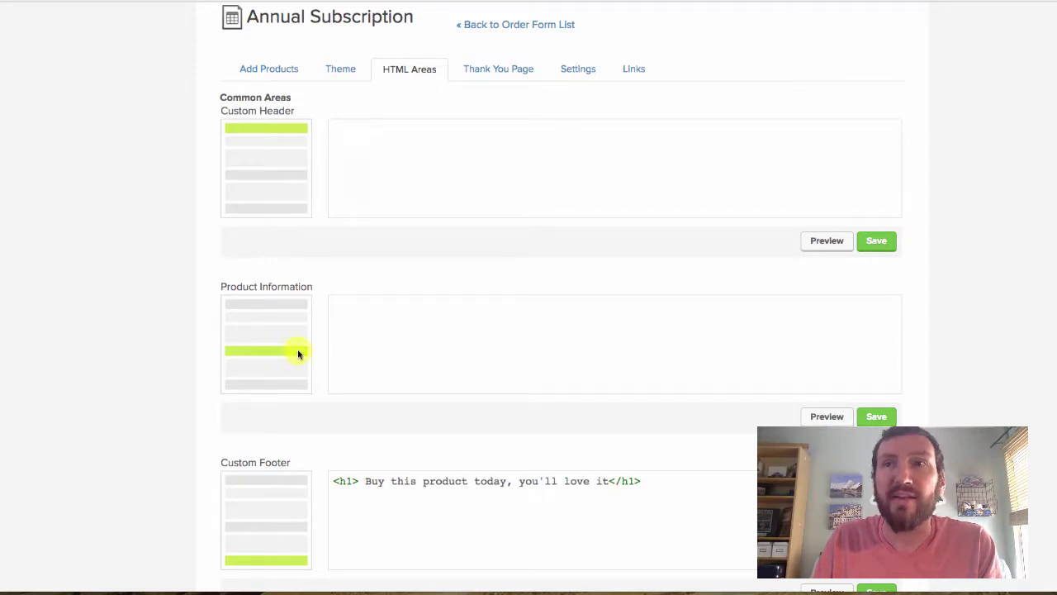
{"action": "scroll", "coordinate": [297, 352], "scroll_direction": "down", "scroll_amount": 1}
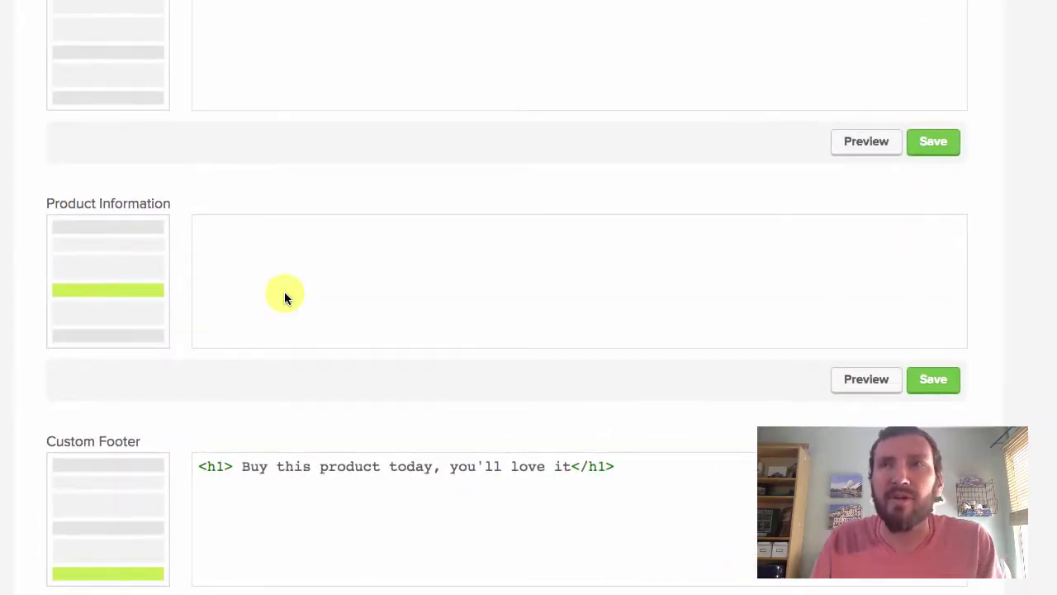
{"action": "key", "text": "ctrl+v"}
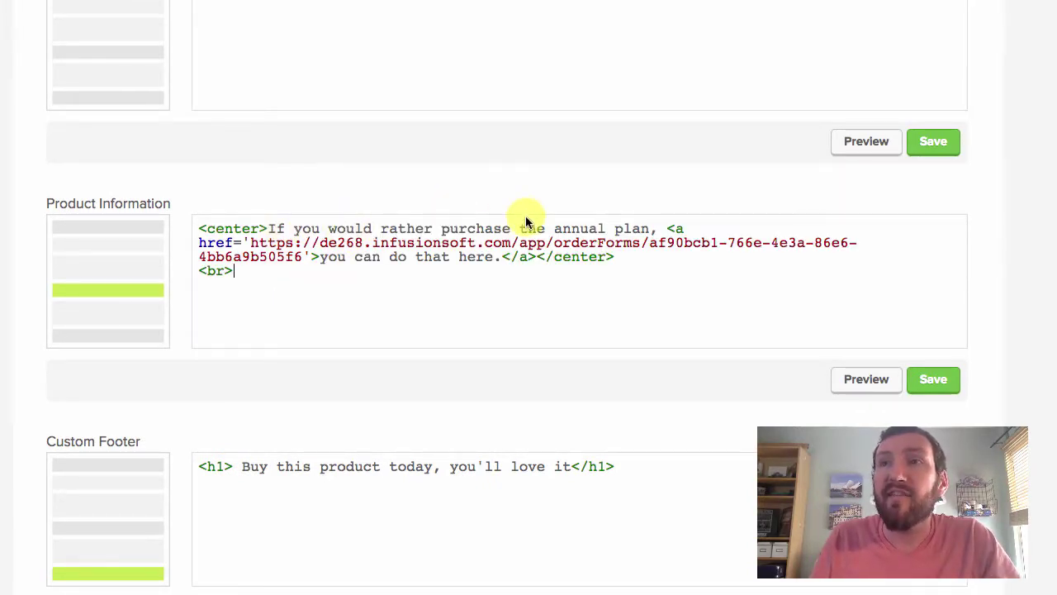
- Replace the word "annual" with "monthly" in the Annual Subscription form's Product Information sentence
{"action": "double_click", "coordinate": [578, 228]}
{"action": "scroll", "coordinate": [652, 360], "scroll_direction": "up", "scroll_amount": 3}
{"action": "scroll", "coordinate": [567, 354], "scroll_direction": "down", "scroll_amount": 3}
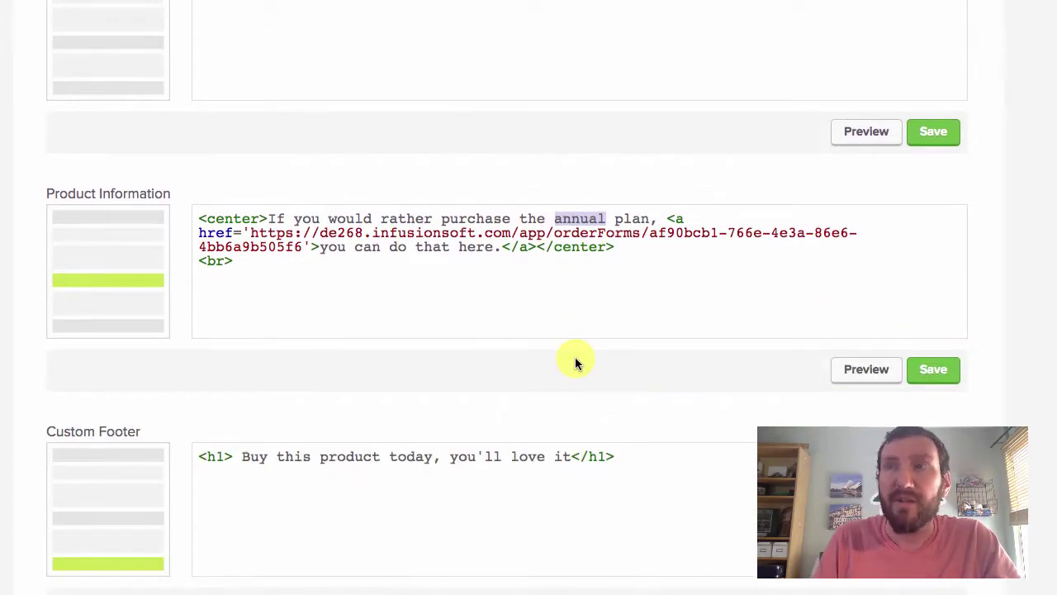
{"action": "type", "text": "monthly"}
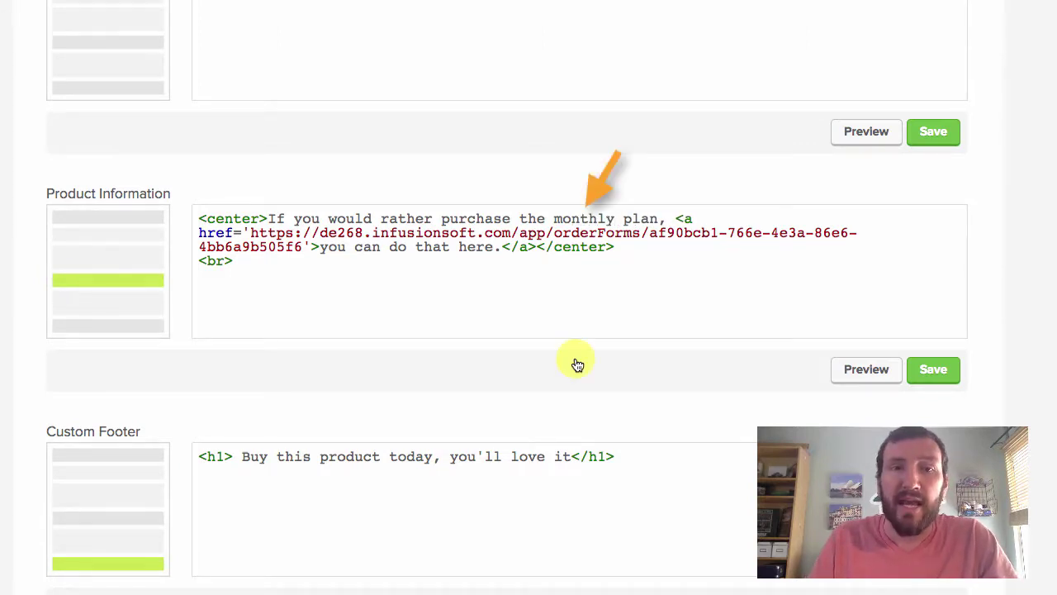
- Replace the href URL with the Monthly Subscription link copied from the text note and save the Product Information area
{"action": "key", "text": "super+Tab"}
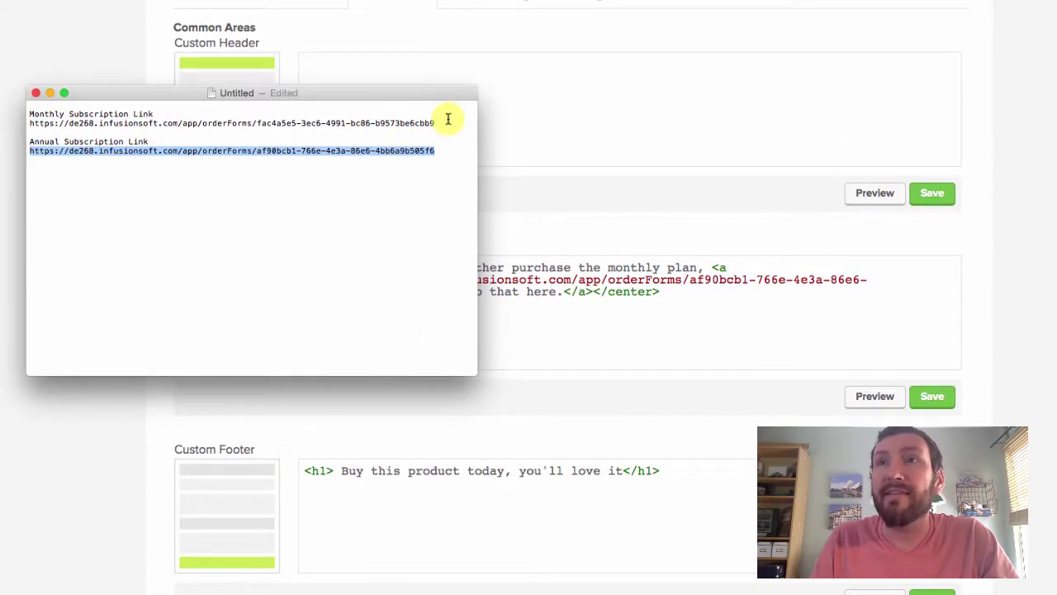
{"action": "left_click_drag", "start_coordinate": [448, 119], "coordinate": [15, 123]}
{"action": "key", "text": "super+c"}
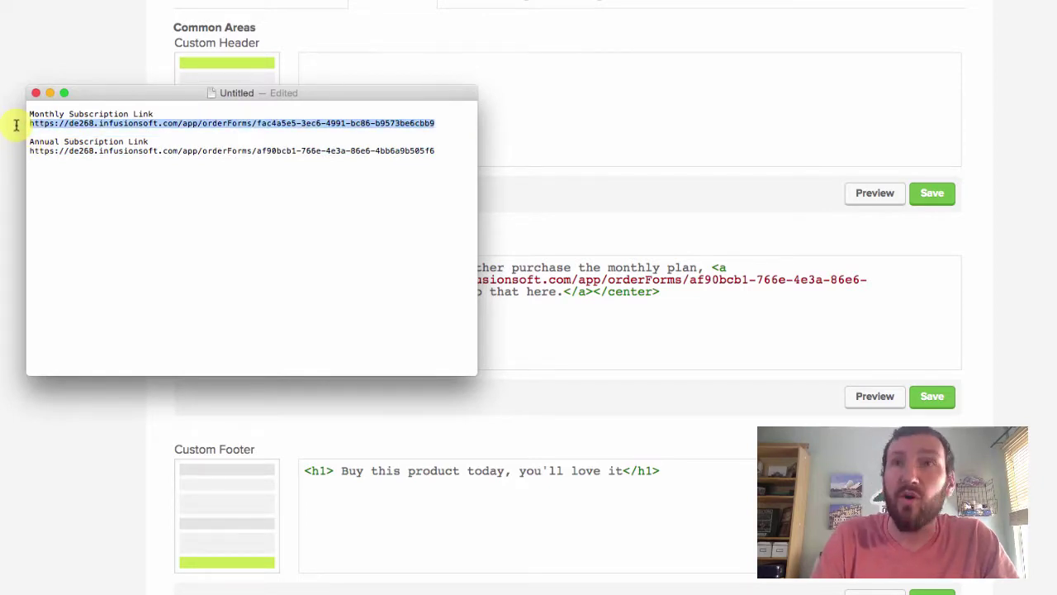
{"action": "left_click", "coordinate": [641, 252]}
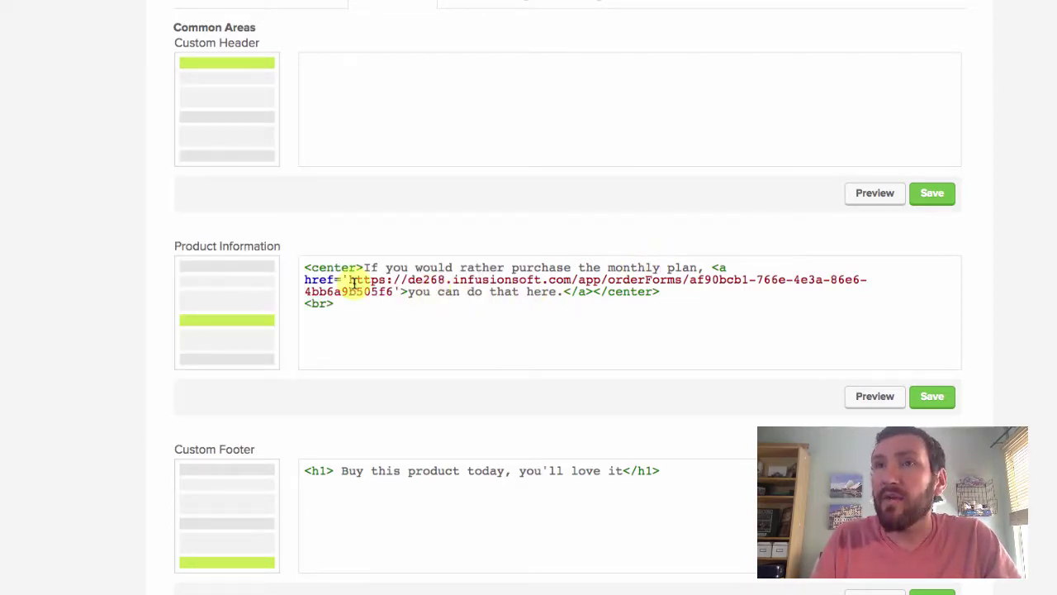
{"action": "left_click_drag", "start_coordinate": [349, 280], "coordinate": [378, 291]}
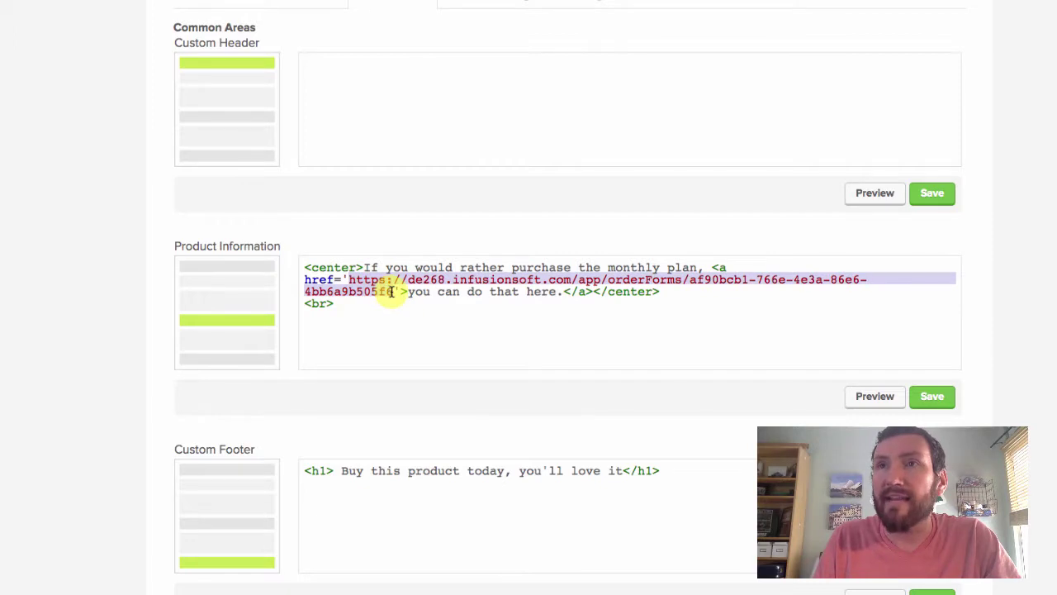
{"action": "key", "text": "super+v"}
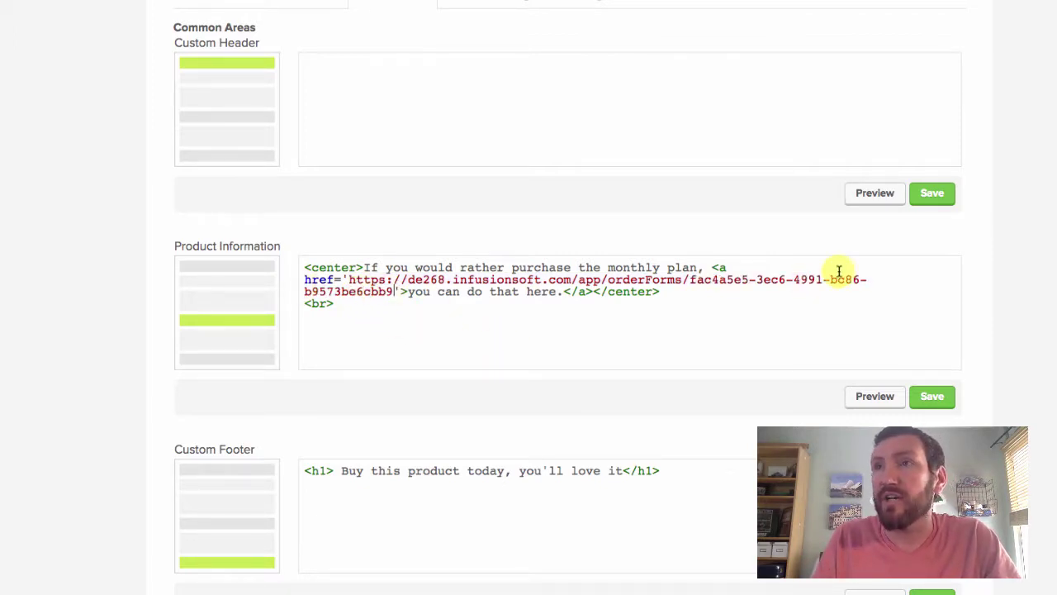
{"action": "left_click", "coordinate": [923, 402]}
{"action": "scroll", "coordinate": [917, 413], "scroll_direction": "down", "scroll_amount": 3}
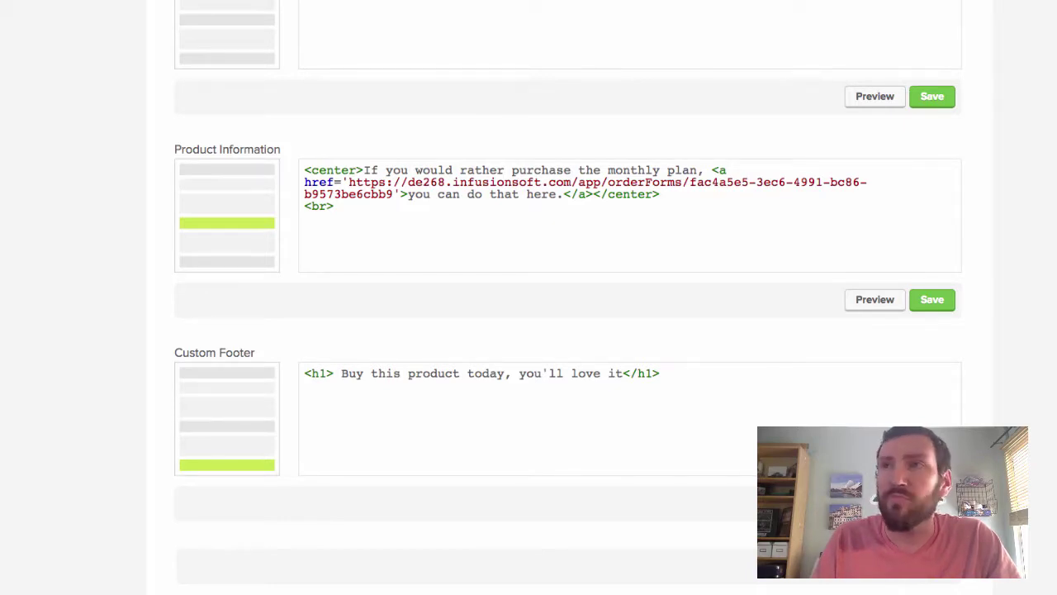
{"action": "scroll", "coordinate": [916, 319], "scroll_direction": "up", "scroll_amount": 5}
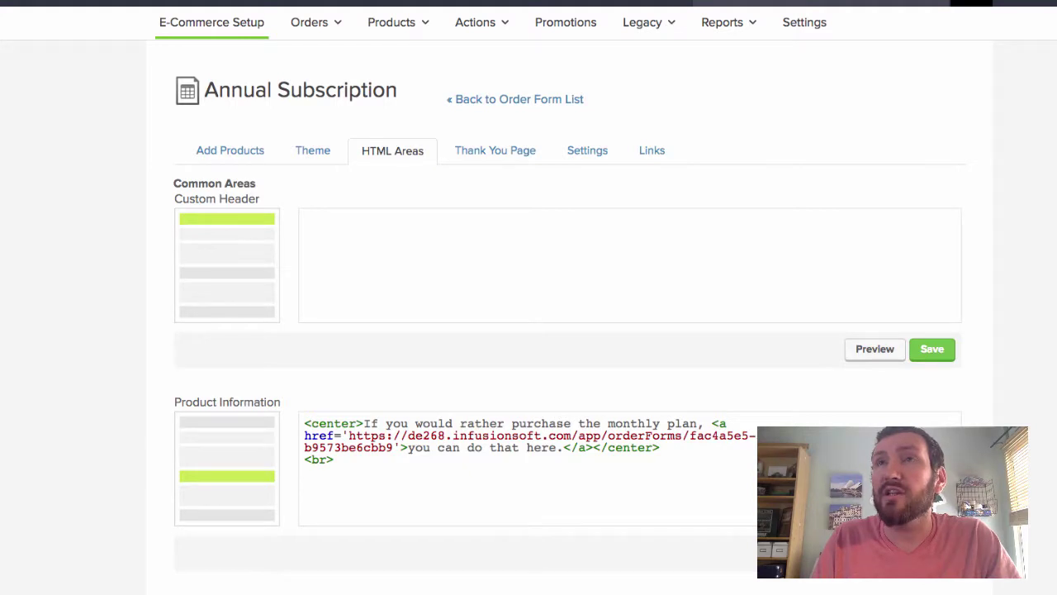
- Open the monthly order form in a new browser tab and test the plan links to the annual form and back
{"action": "key", "text": "super+t"}
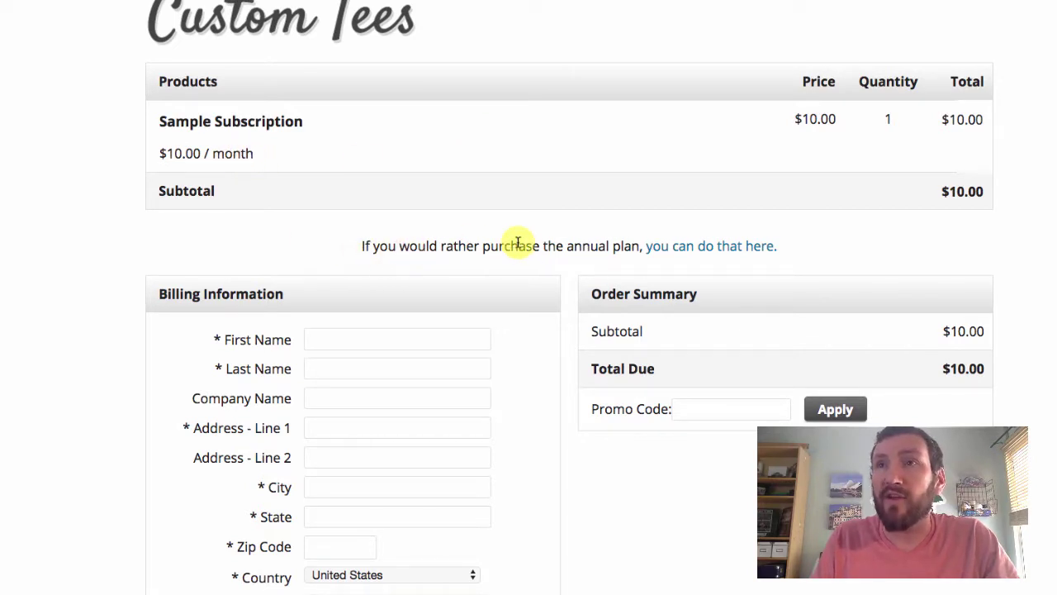
{"action": "left_click", "coordinate": [703, 249]}
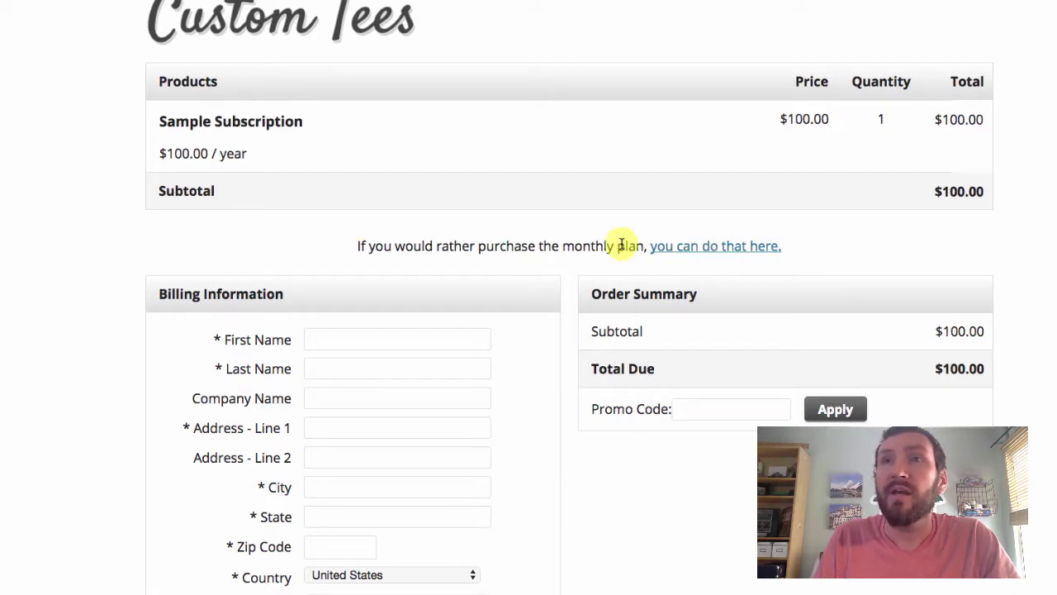
{"action": "left_click_drag", "start_coordinate": [167, 153], "coordinate": [246, 155]}
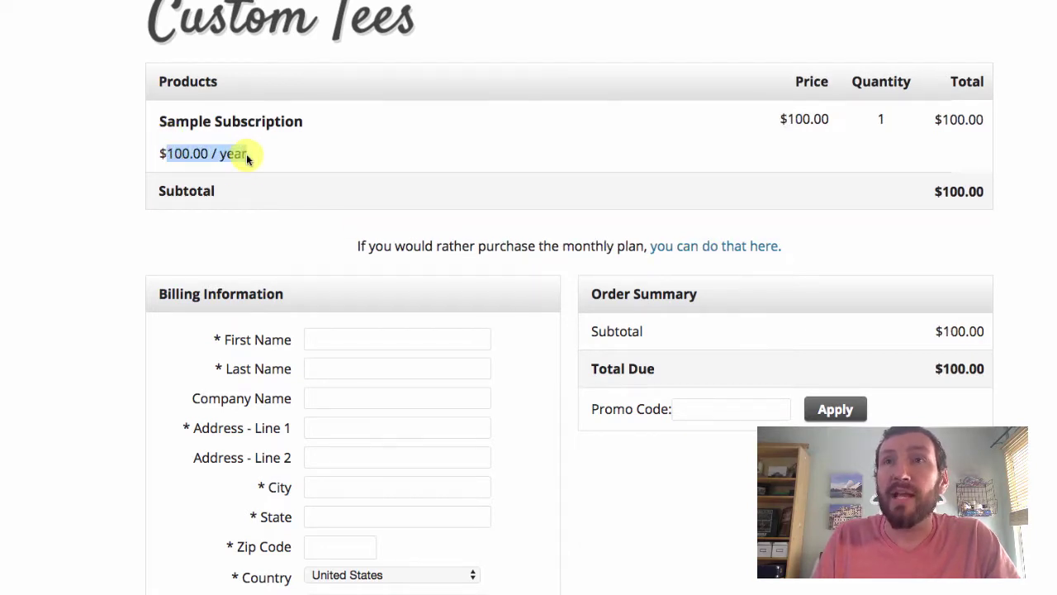
{"action": "left_click", "coordinate": [690, 252]}
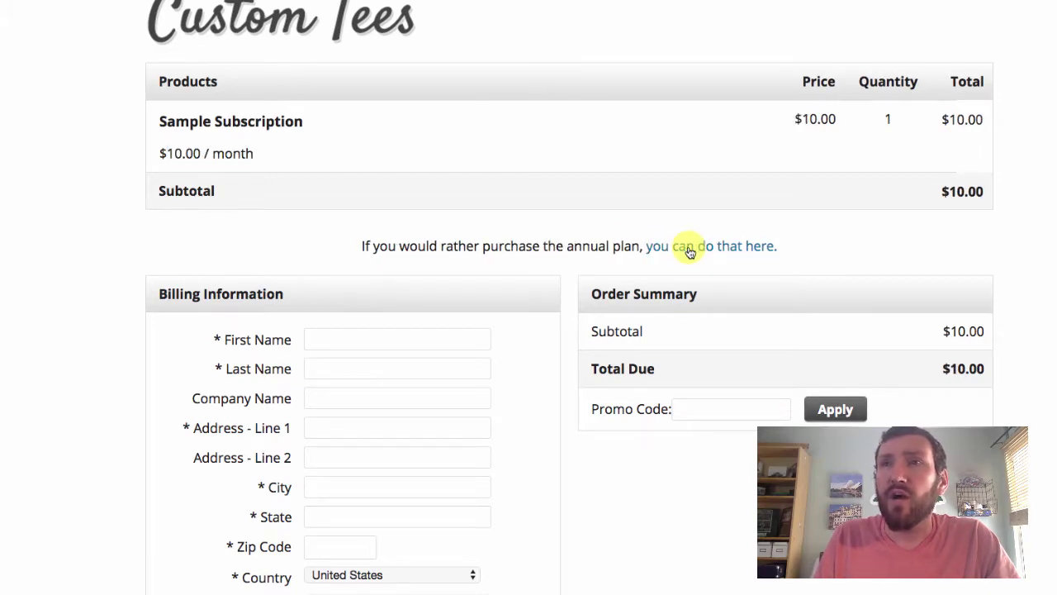